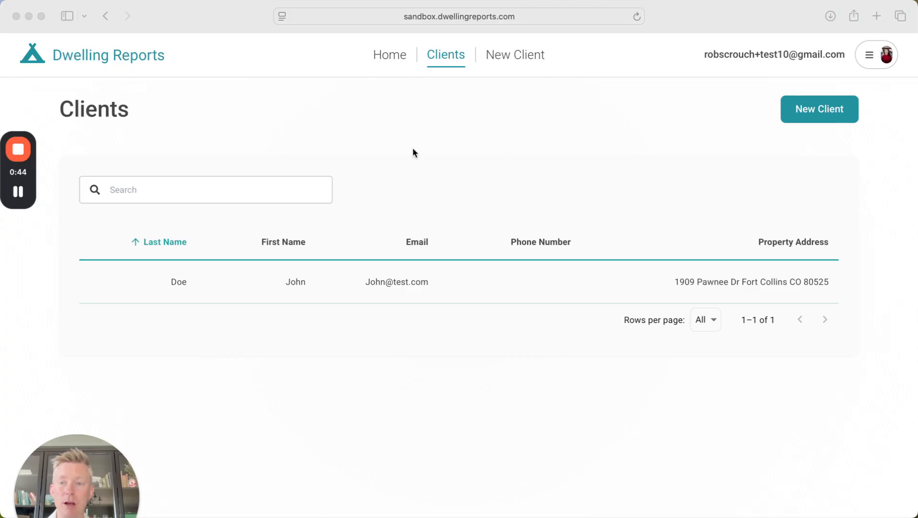
- Move between the dashboard, client list and new-client form, ending back on the client list
click(390, 56)
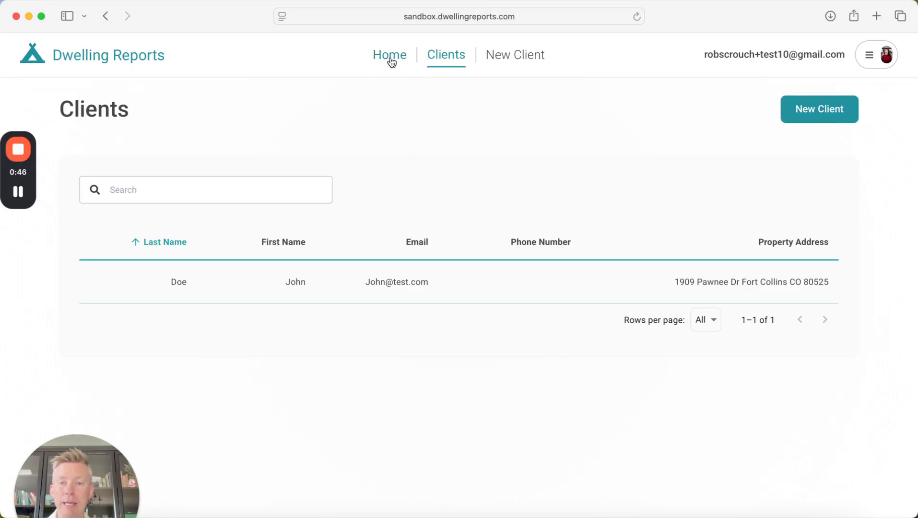
click(390, 57)
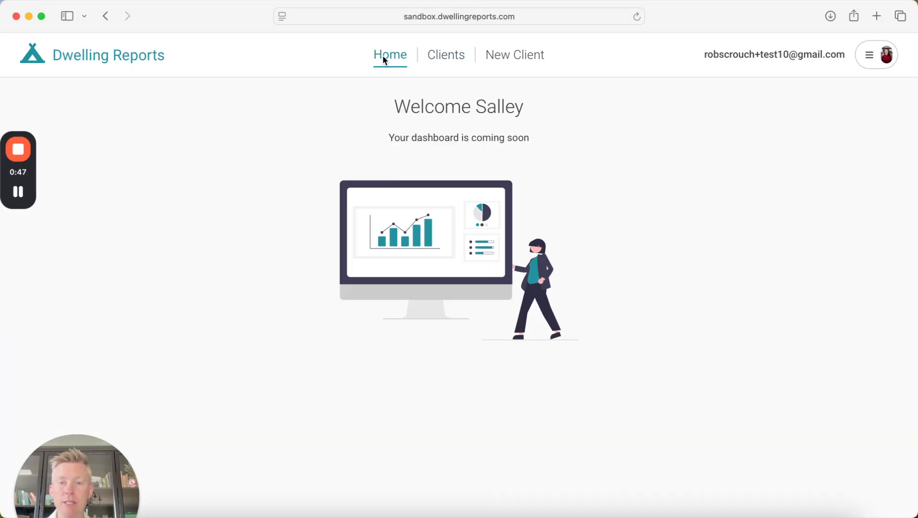
click(457, 60)
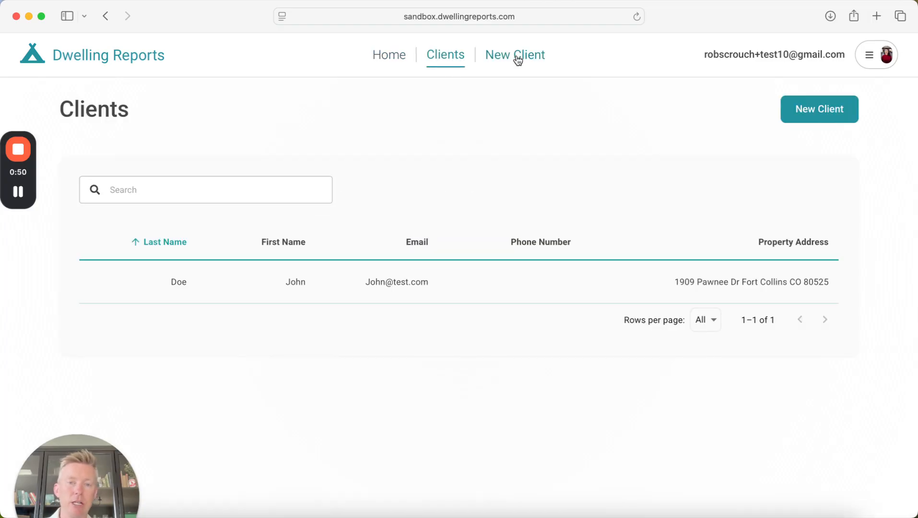
click(517, 57)
click(438, 59)
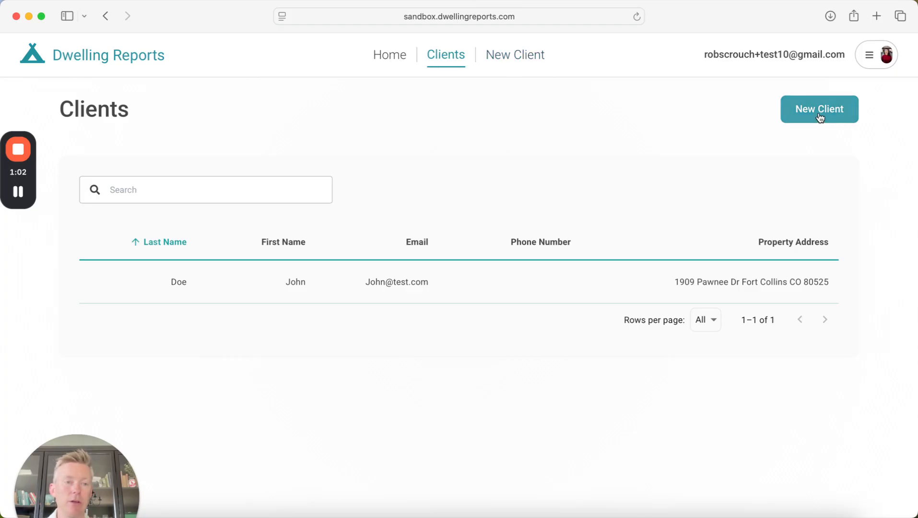
- Start a new client and enter the client's first name, last name and e-mail
click(522, 57)
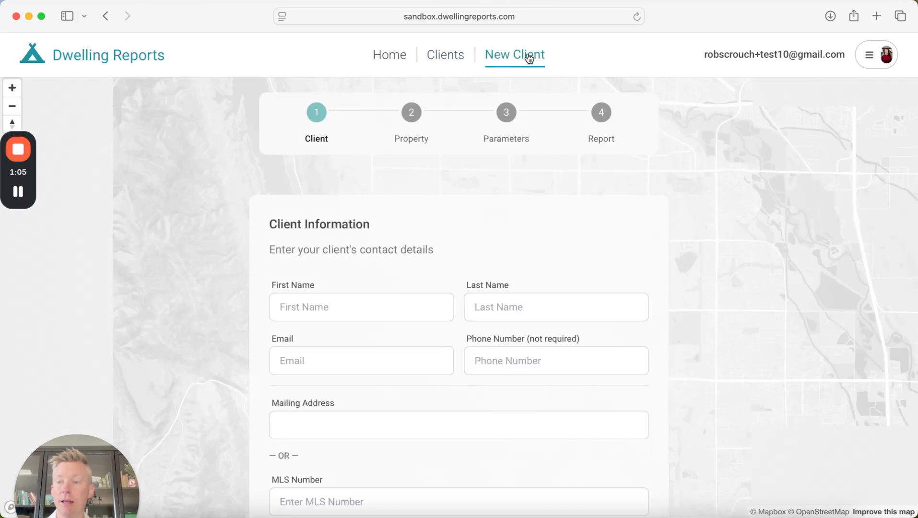
click(314, 315)
text(John)
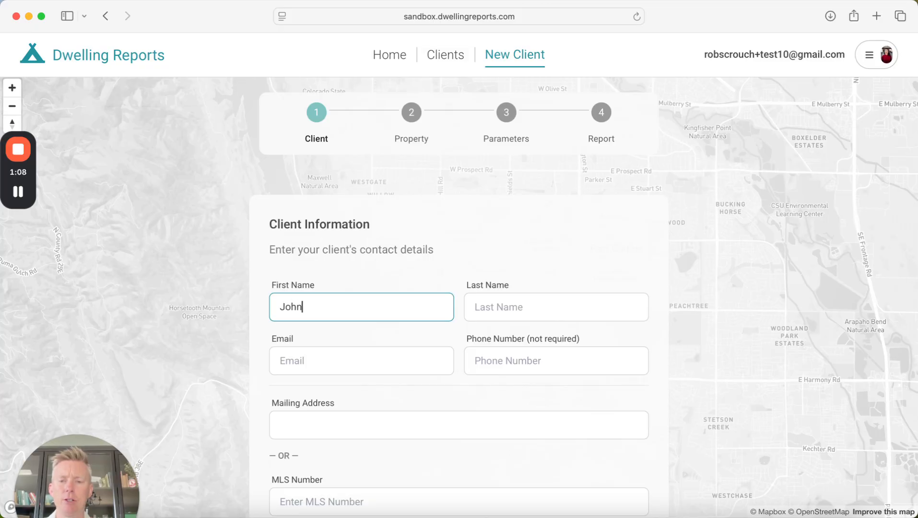
key(Tab)
text(Doe)
key(Tab)
text(Jo)
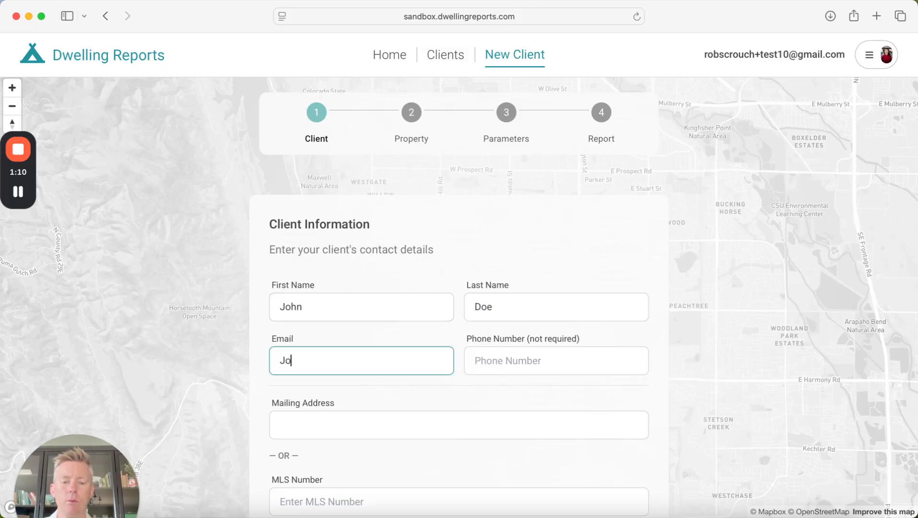
text(e@test.com)
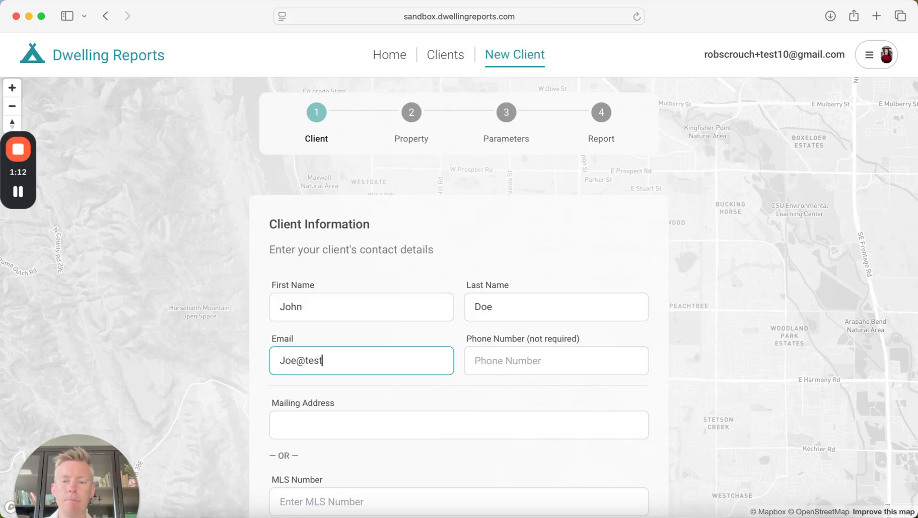
- Enter the client's mailing address by choosing the first matching address suggestion
key(Tab)
key(Tab)
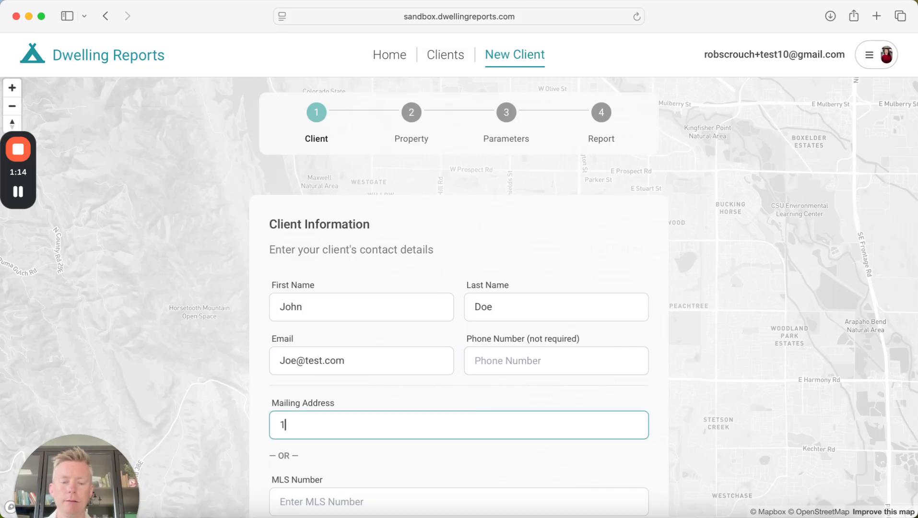
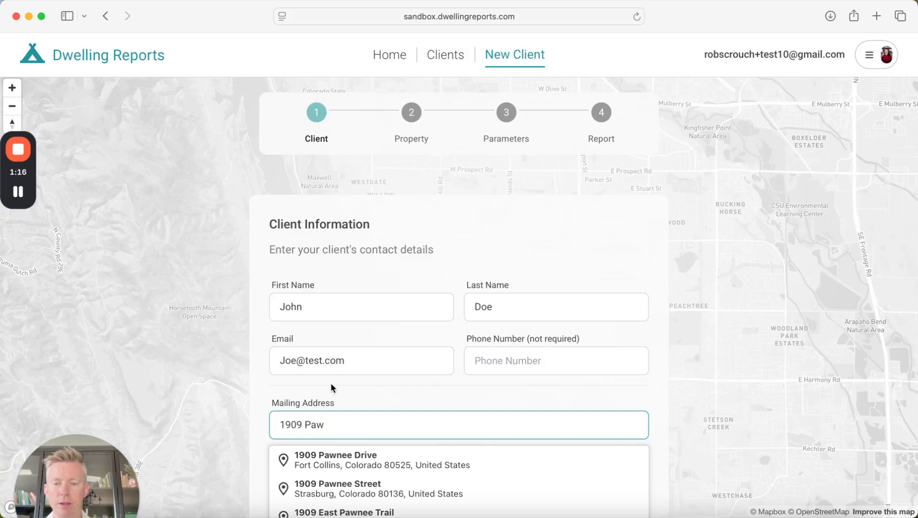
click(345, 459)
scroll(493, 413, down, 3)
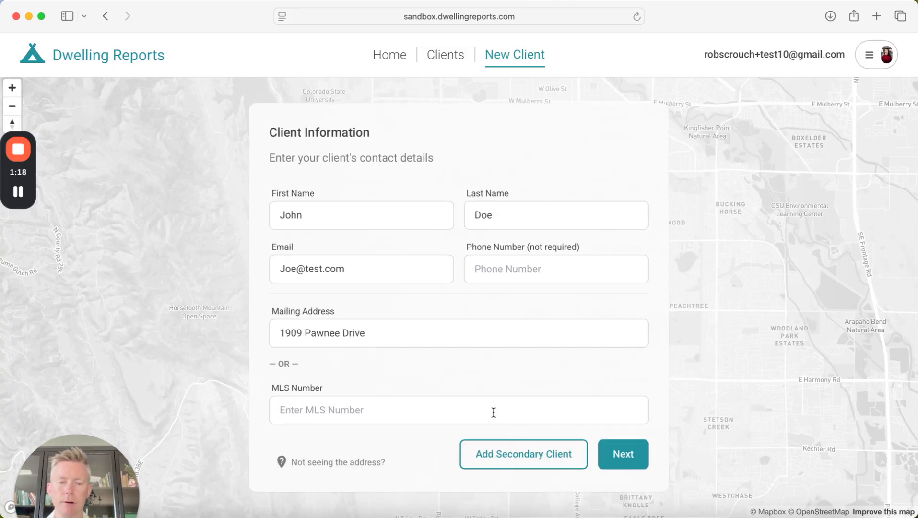
click(518, 462)
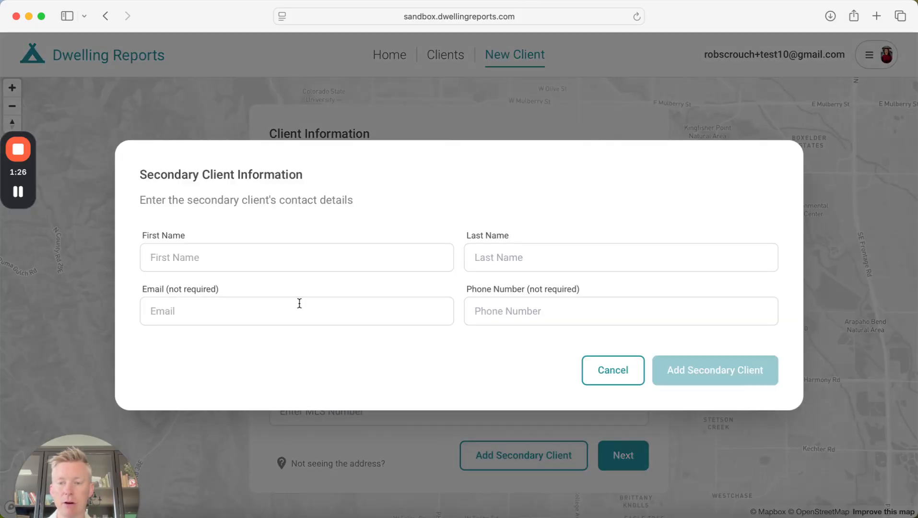
click(221, 262)
text(Jane)
key(Tab)
text(Do)
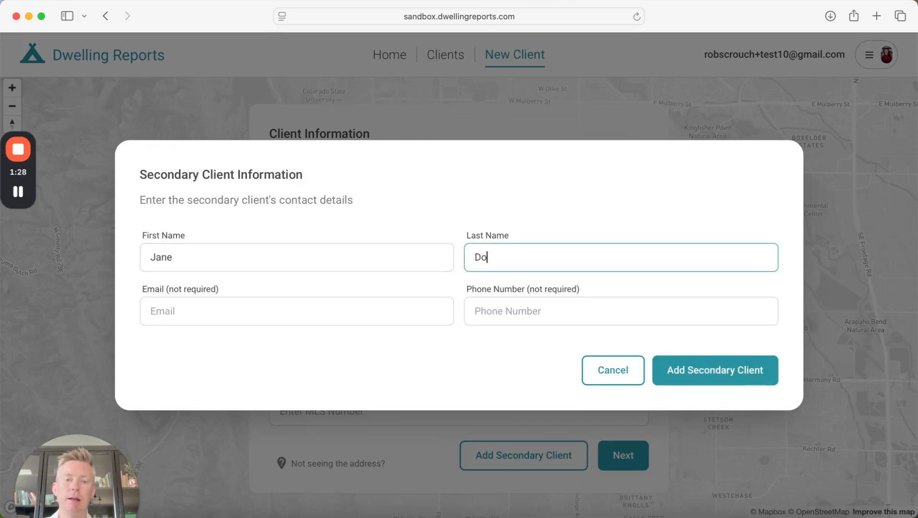
text(e)
key(Tab)
text(Jand)
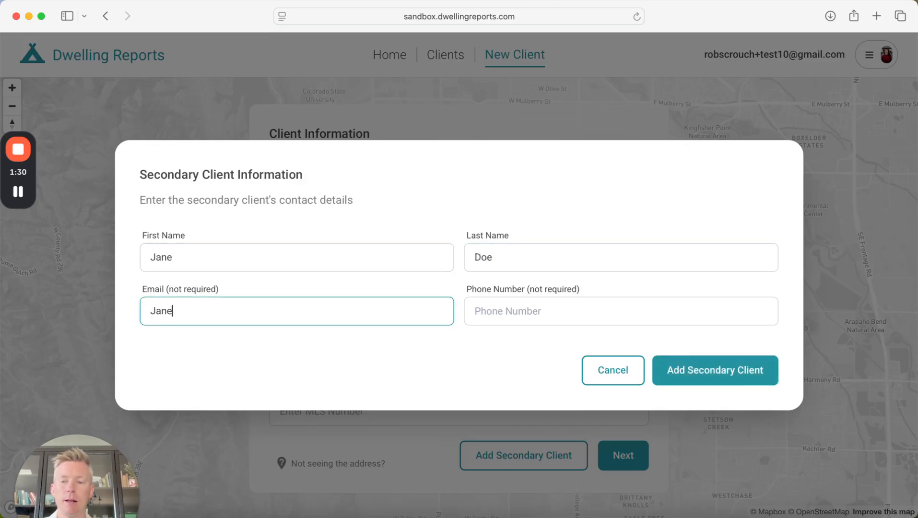
text(@test.com)
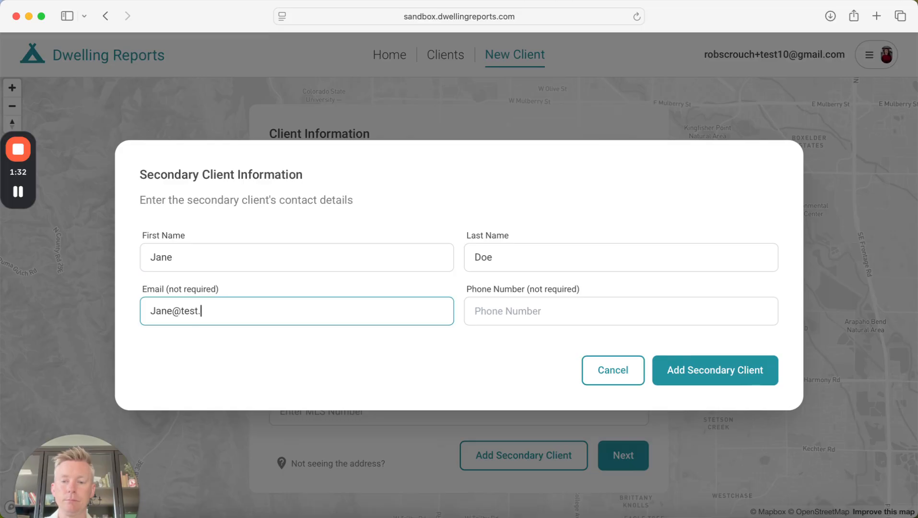
key(Tab)
click(623, 371)
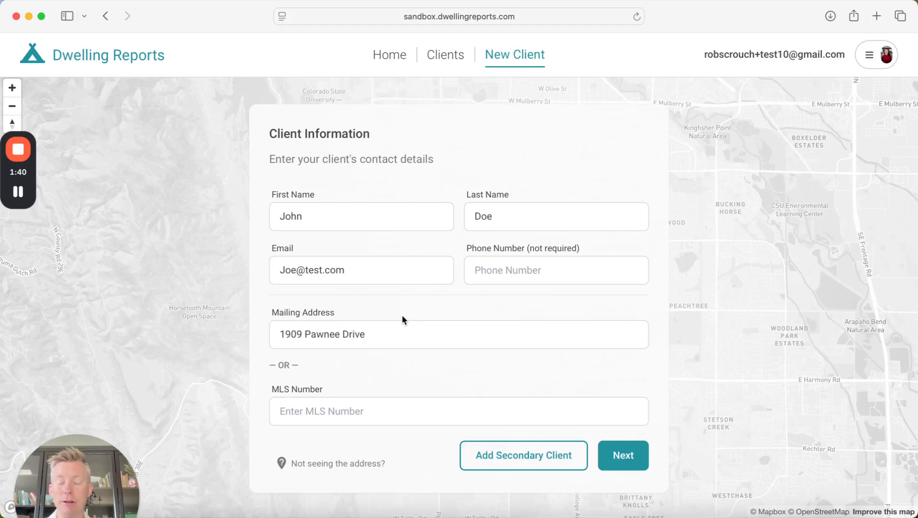
- Advance to the property step and use the client's mailing address as the subject property
click(623, 455)
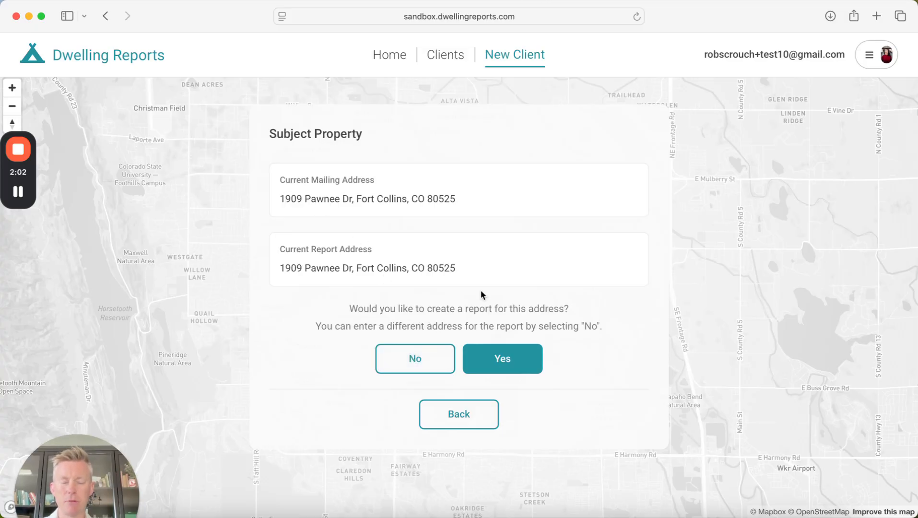
click(509, 367)
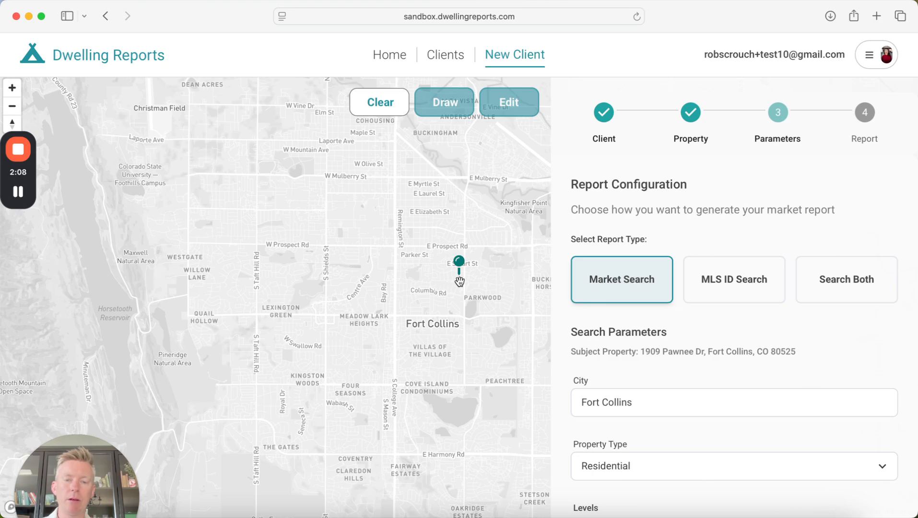
- Zoom and pan the map to centre the subject property pin
scroll(460, 282, up, 5)
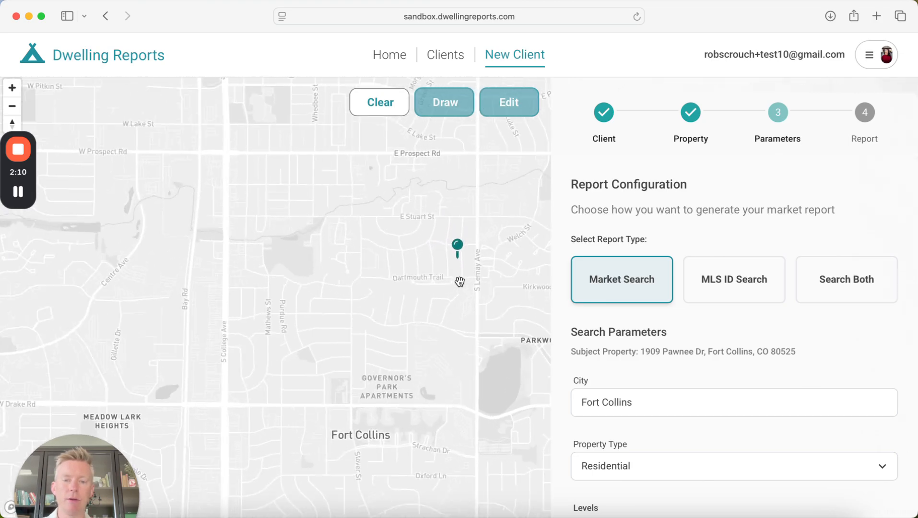
scroll(459, 281, up, 3)
drag(459, 281, 385, 331)
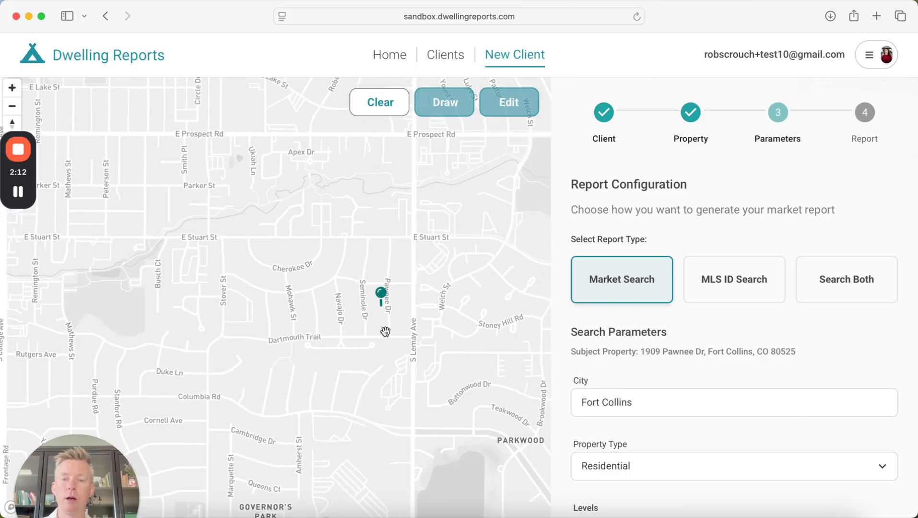
scroll(408, 332, up, 1)
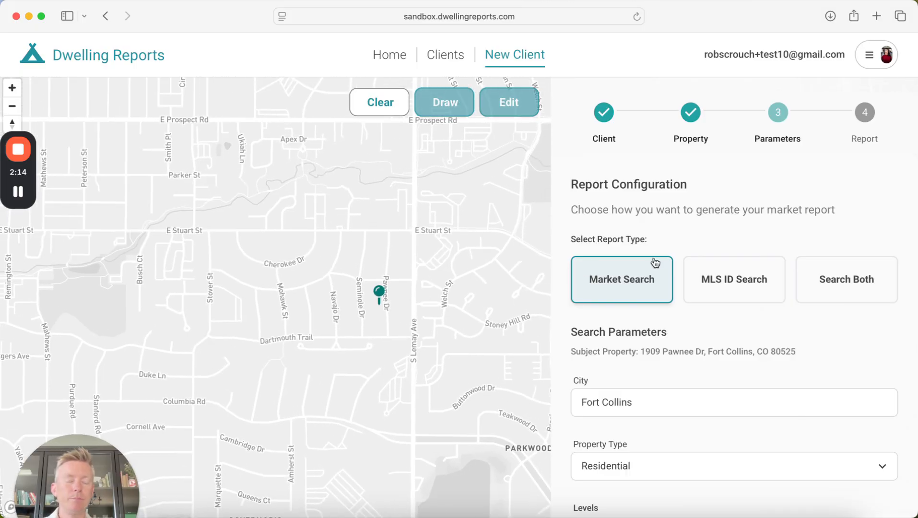
scroll(699, 242, down, 1)
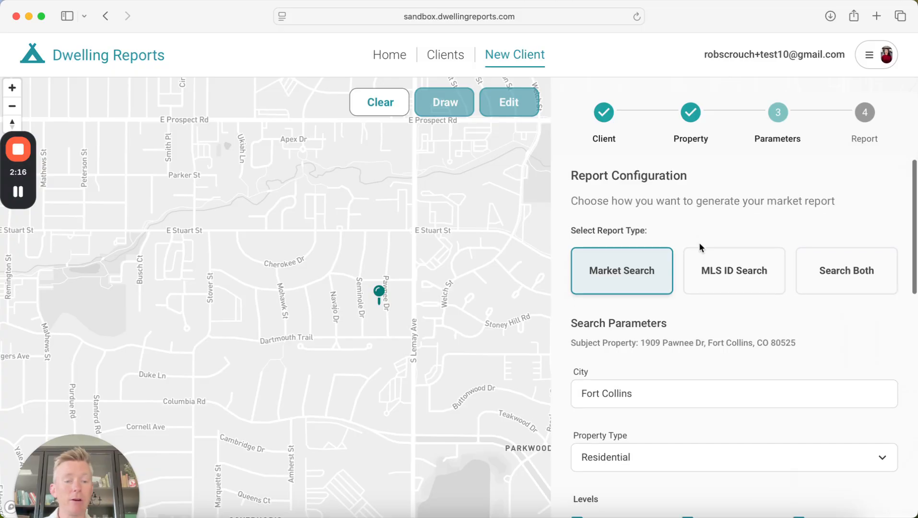
scroll(681, 310, down, 6)
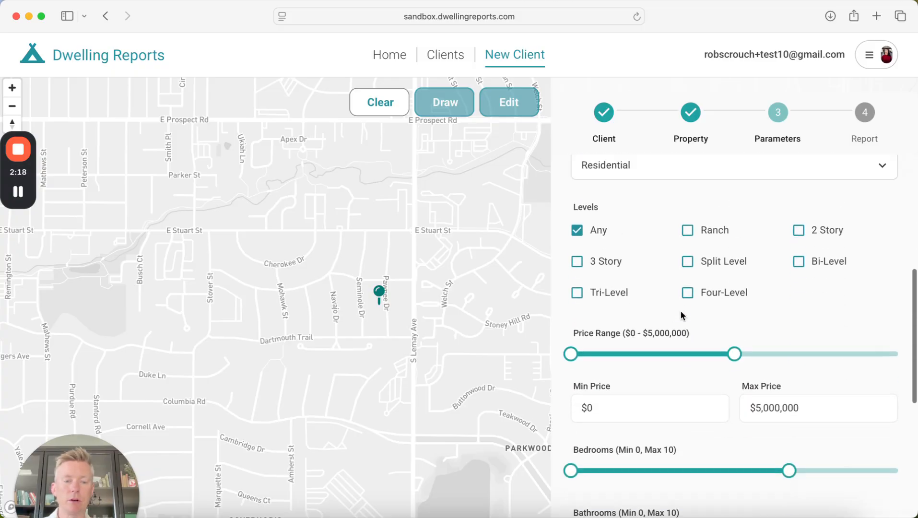
scroll(681, 310, up, 6)
- Draw a five-corner search area from E Stuart St and S Lemay Ave around the pin
click(439, 110)
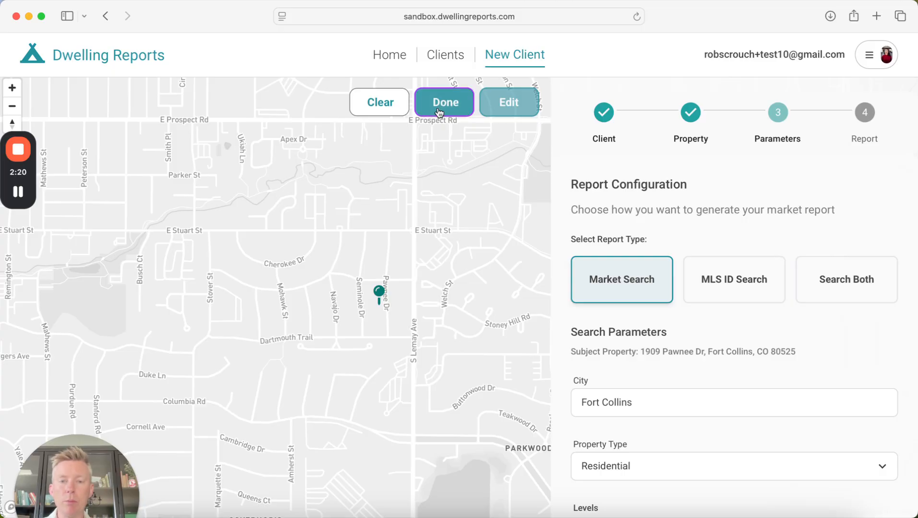
click(413, 230)
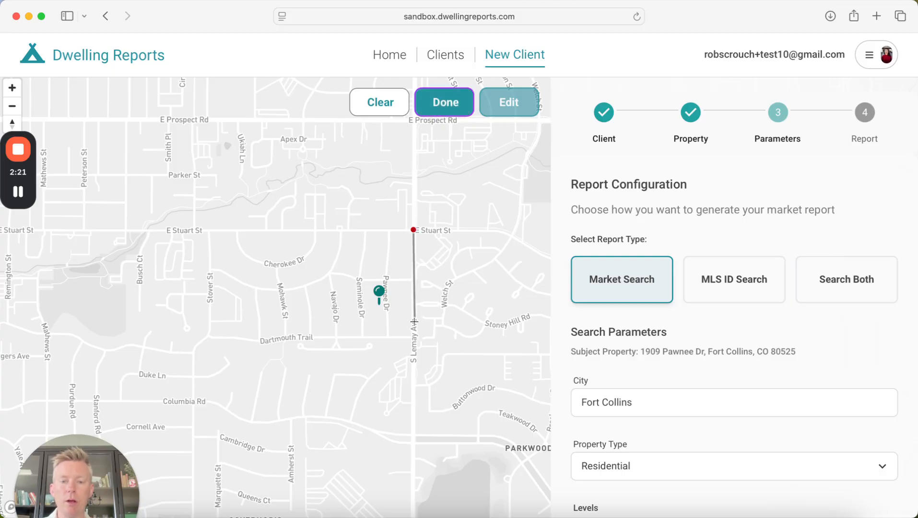
click(414, 345)
click(350, 361)
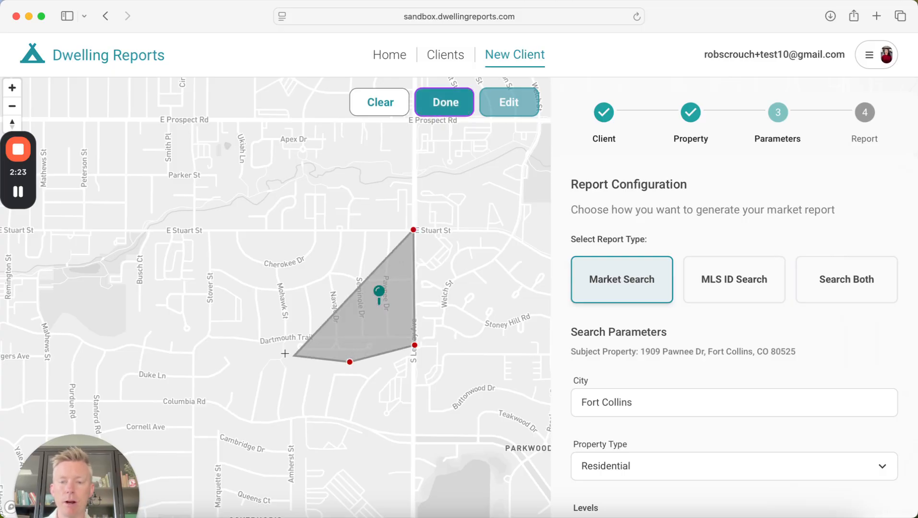
click(202, 341)
double_click(205, 226)
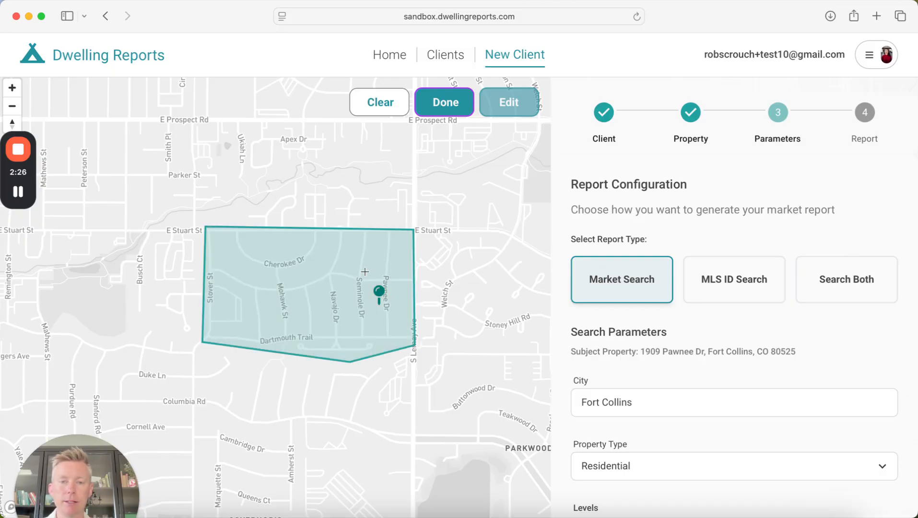
click(441, 104)
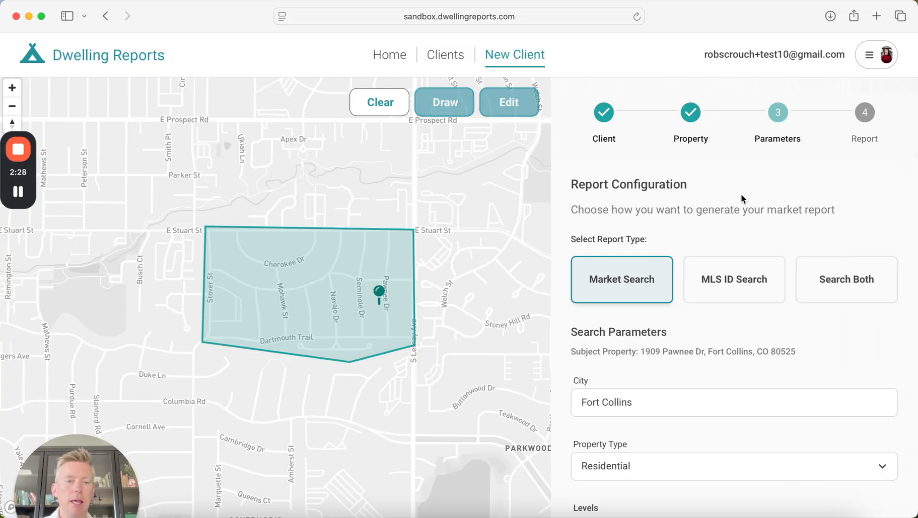
scroll(766, 203, down, 3)
scroll(766, 204, down, 3)
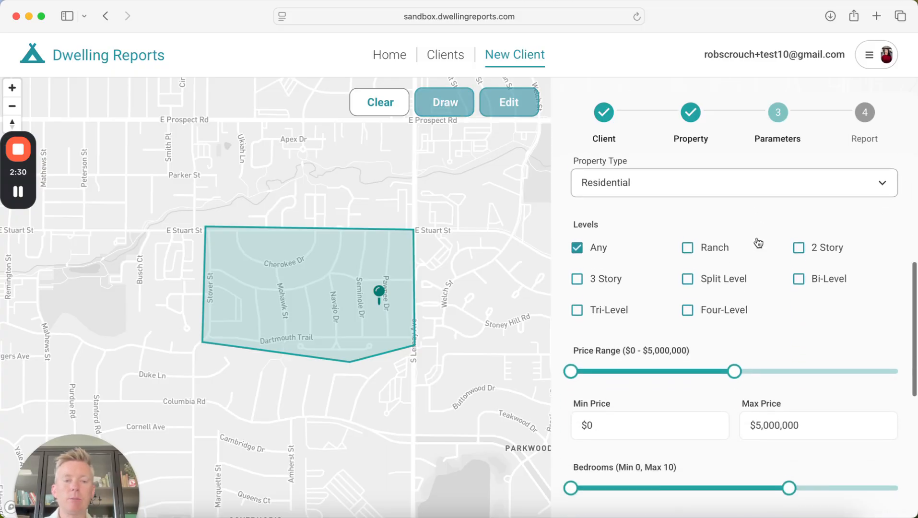
scroll(745, 301, down, 4)
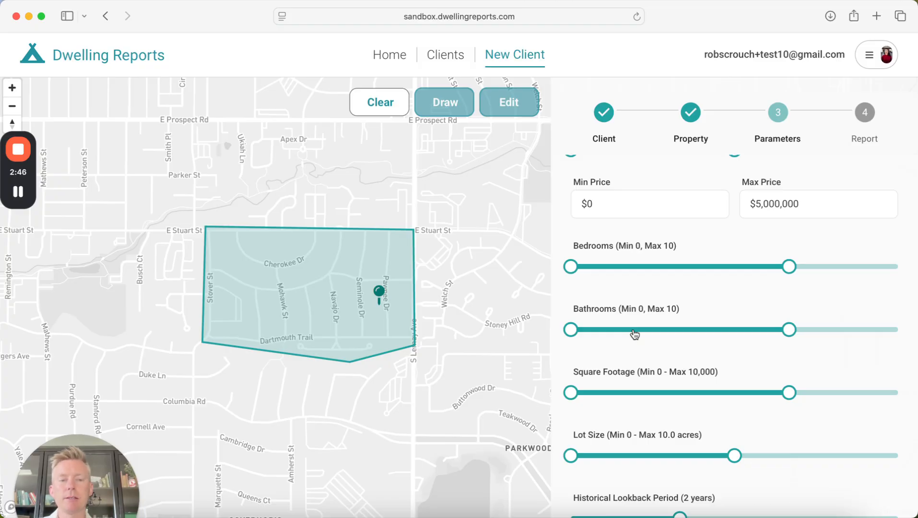
scroll(703, 332, up, 2)
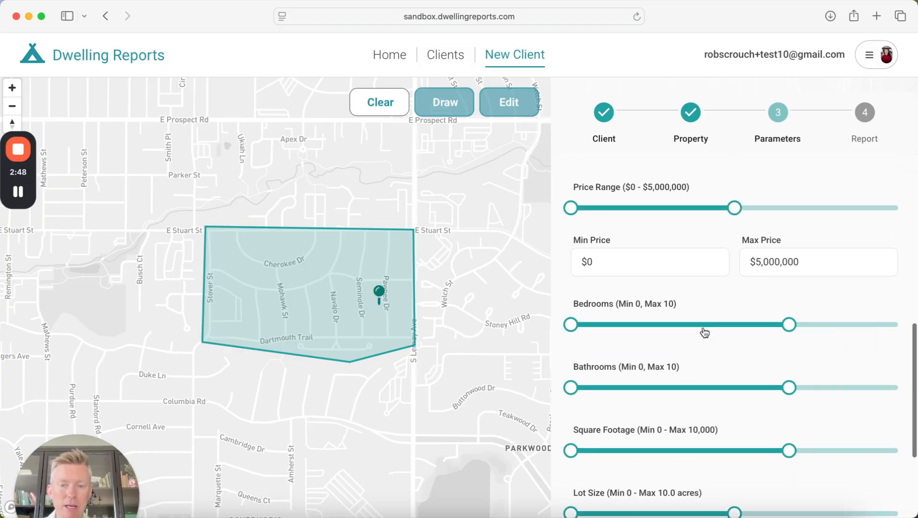
scroll(728, 296, up, 1)
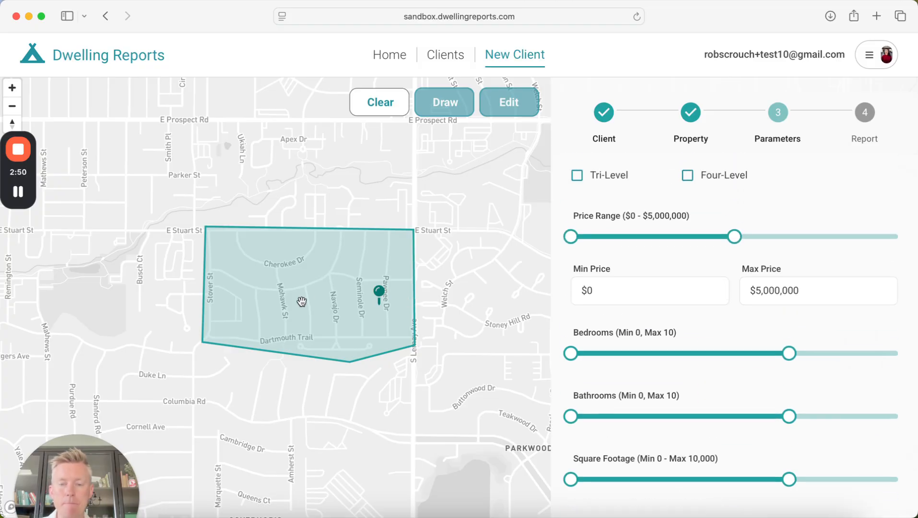
- Clear the existing search boundary and zoom the map out
click(379, 103)
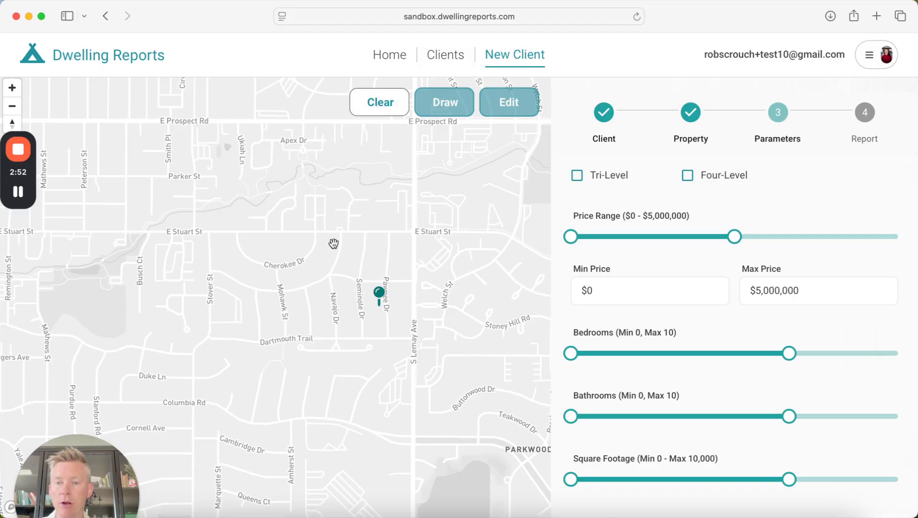
drag(335, 231, 351, 272)
scroll(373, 270, down, 5)
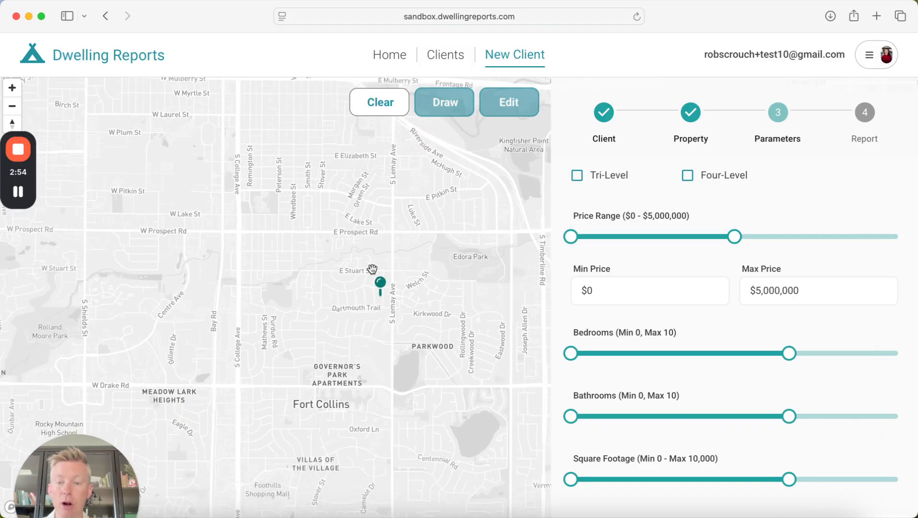
- Begin a larger boundary with corners south-east, south-west and north-west of the pin
click(444, 103)
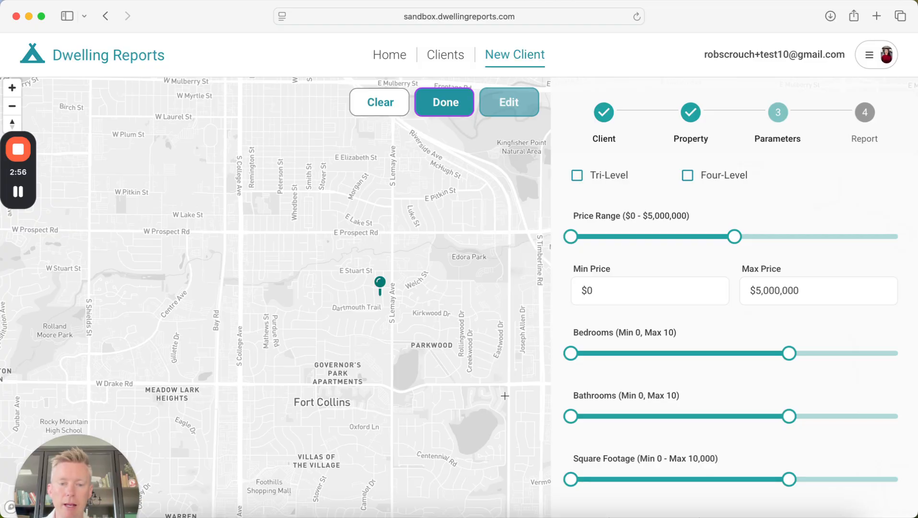
click(508, 398)
click(243, 391)
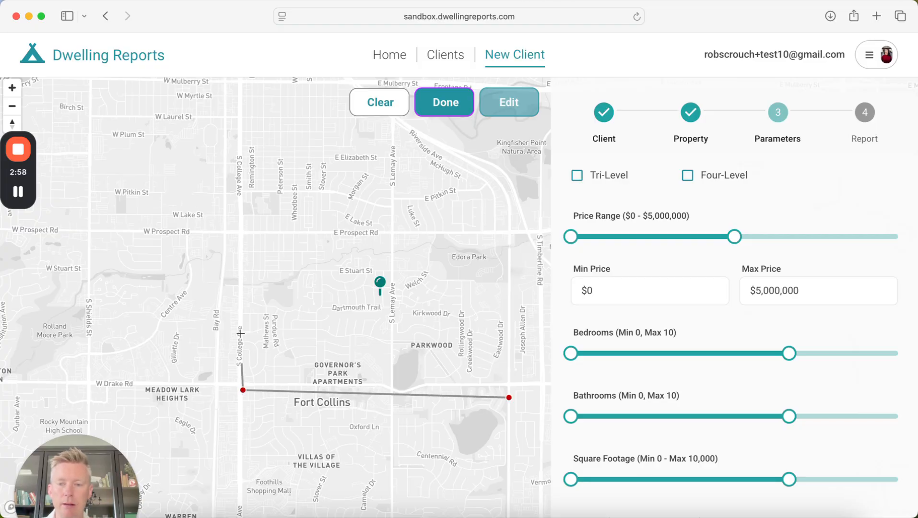
click(245, 119)
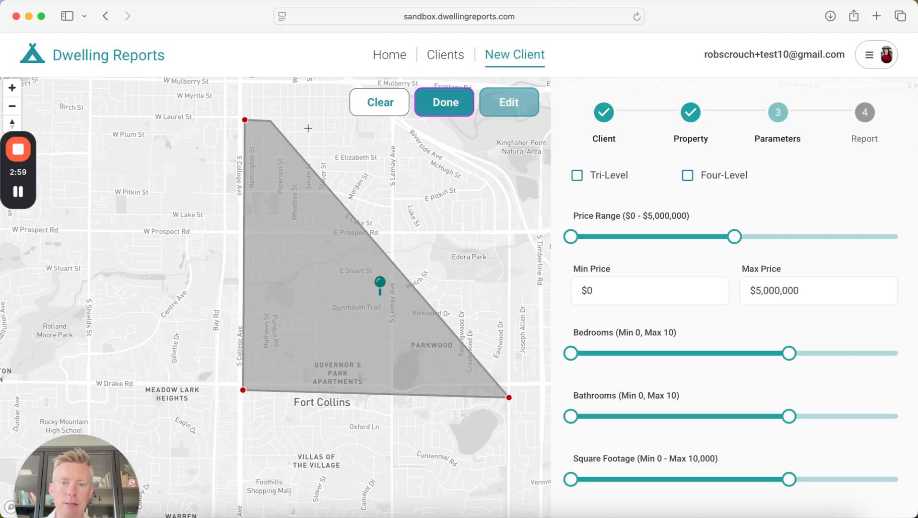
- Close the large boundary with north-east corners and lower maximum bedrooms to 9
click(475, 152)
double_click(513, 213)
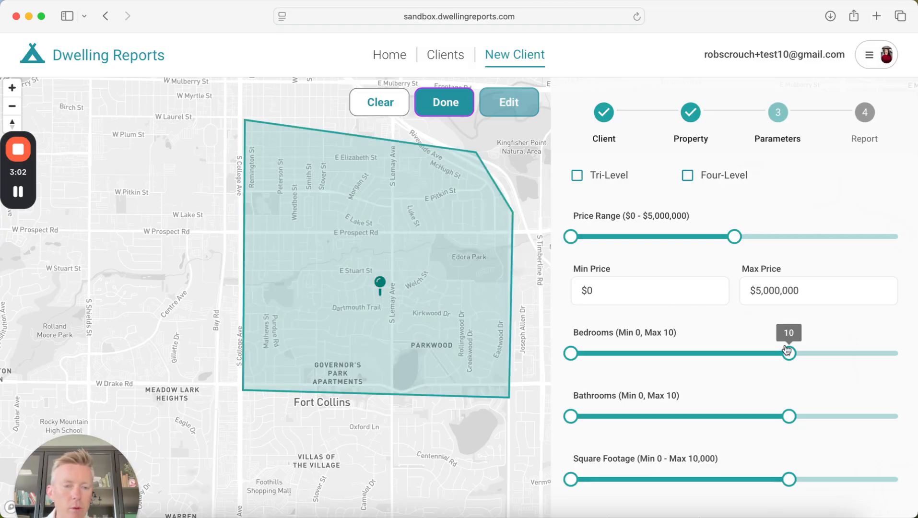
mouse_move(789, 353)
mouse_down()
mouse_move(675, 359)
mouse_move(775, 356)
mouse_up()
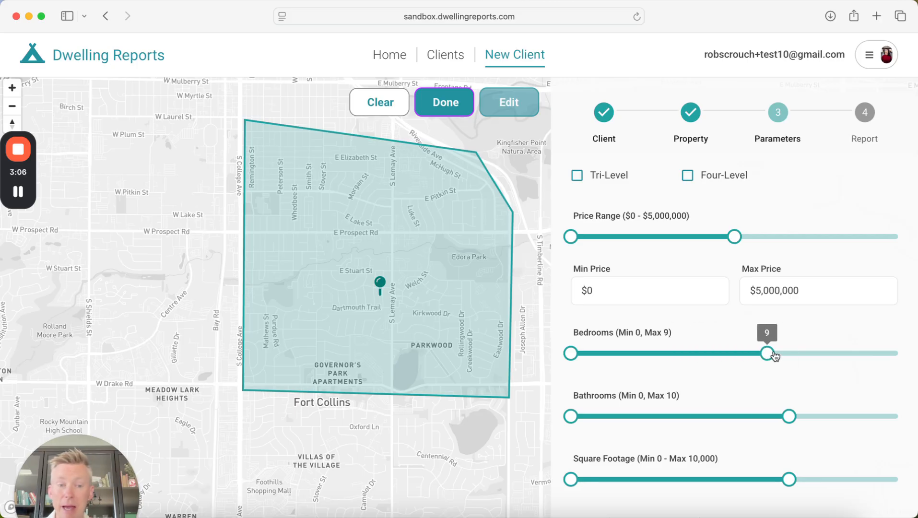
- Try the Ranch levels filter, then set levels back to Any
scroll(701, 357, up, 5)
click(688, 292)
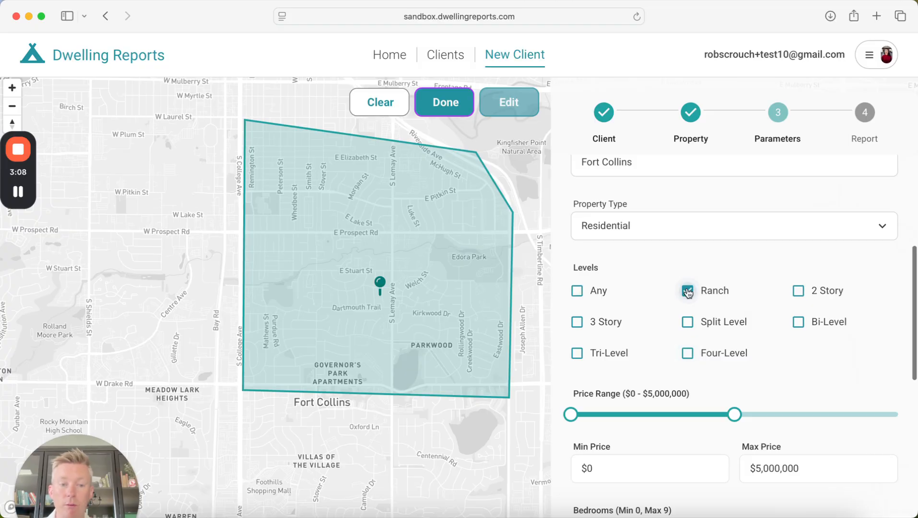
click(577, 291)
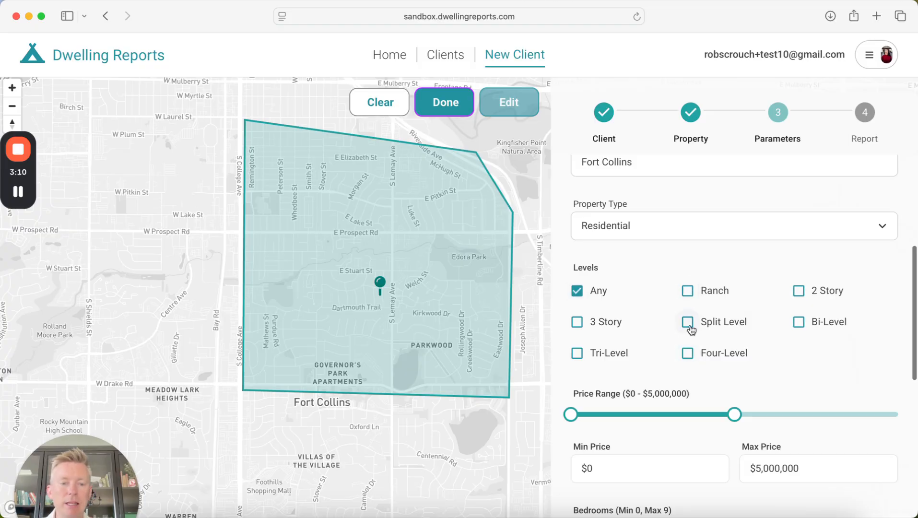
scroll(690, 330, down, 4)
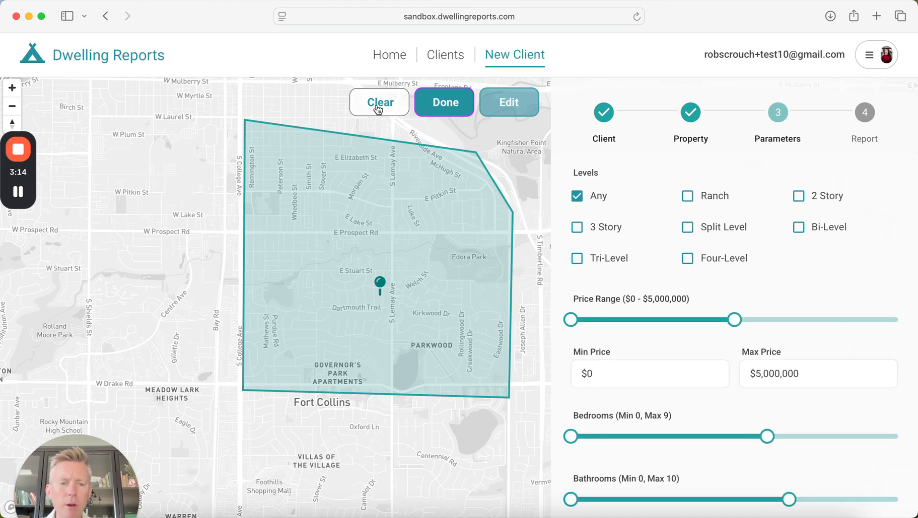
scroll(662, 229, up, 10)
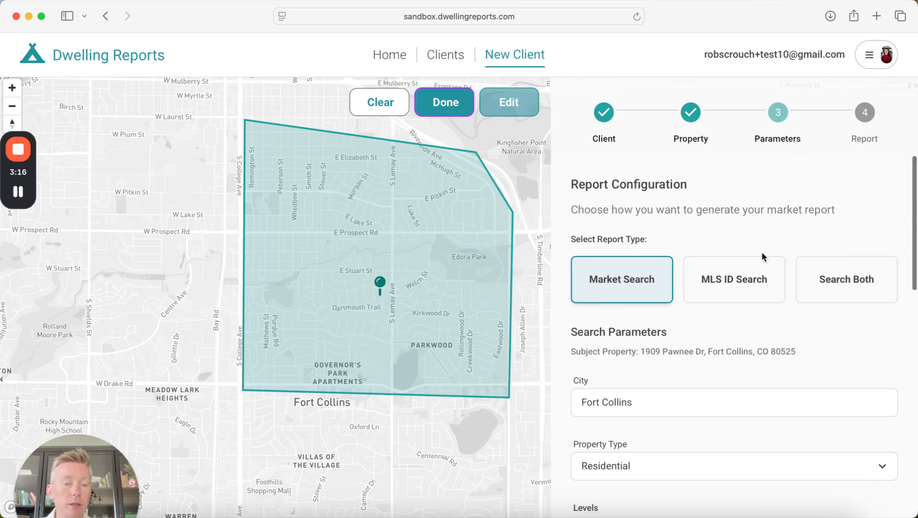
- Switch the report type to MLS ID Search, then back to Market Search
click(748, 283)
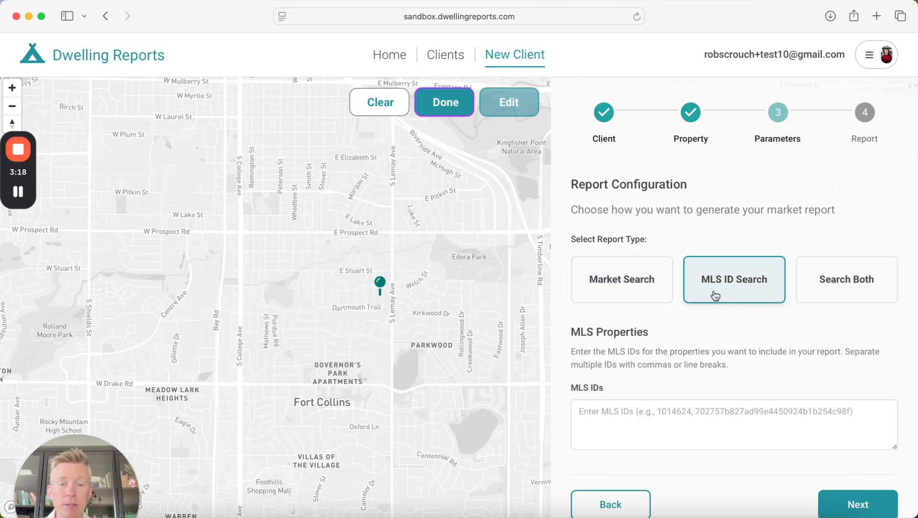
scroll(651, 355, down, 1)
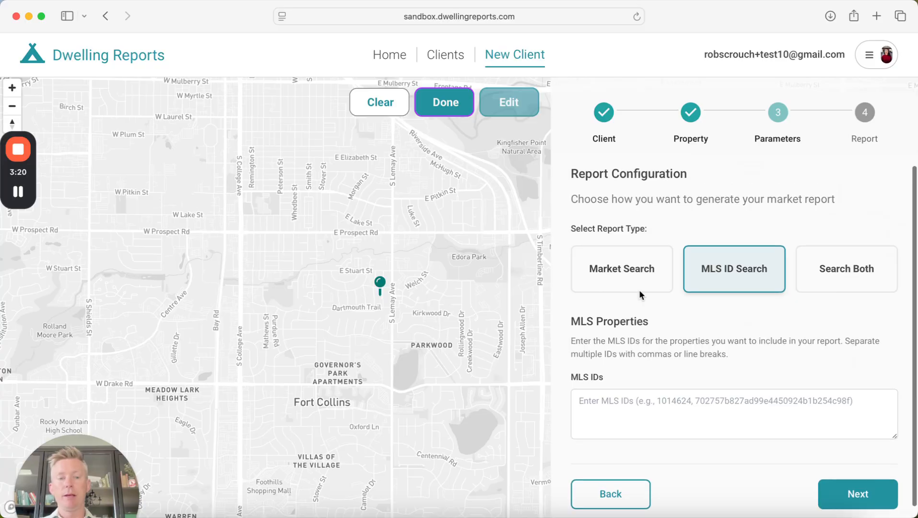
click(621, 266)
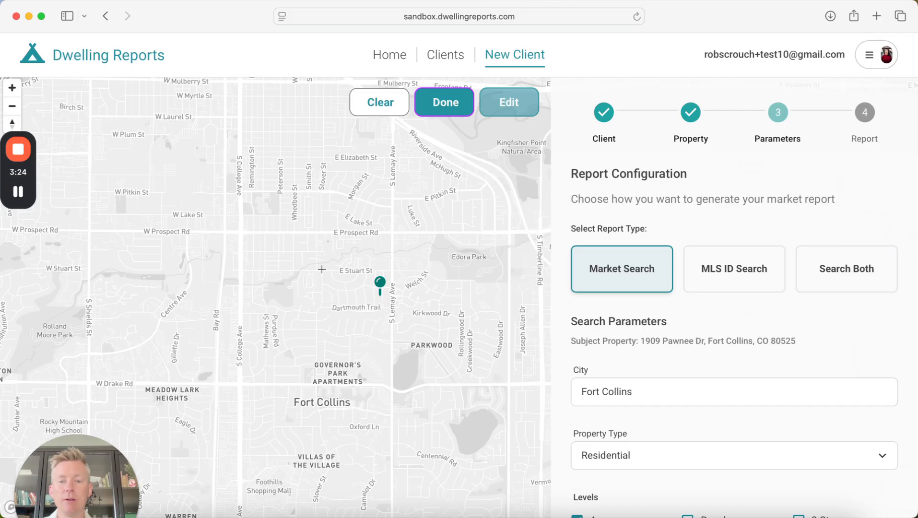
- Draw a small four-corner boundary around the property pin's block
click(319, 310)
click(358, 313)
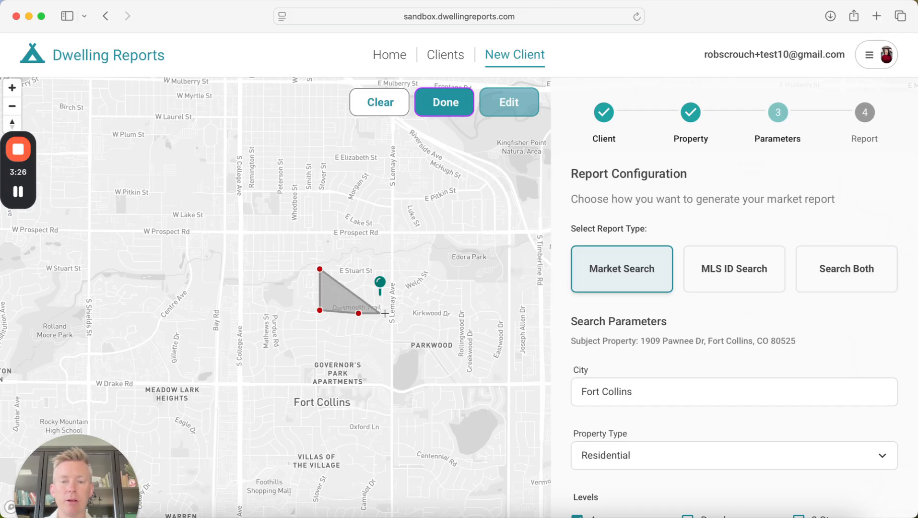
click(393, 314)
double_click(393, 269)
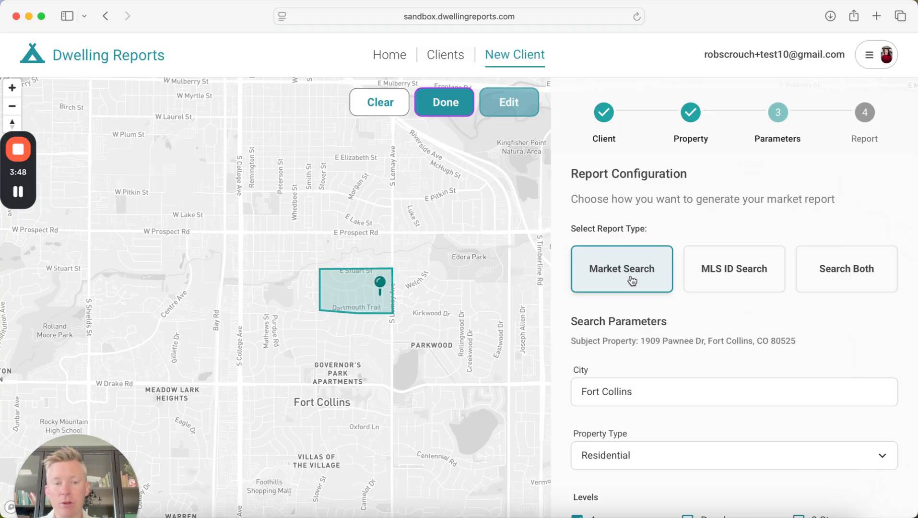
- Try the MLS ID Search and Search Both report types
click(725, 272)
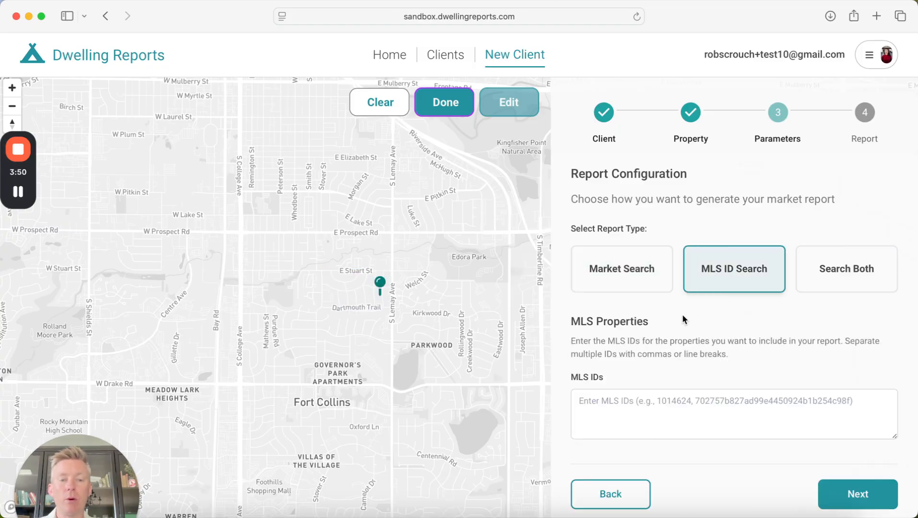
scroll(686, 320, down, 1)
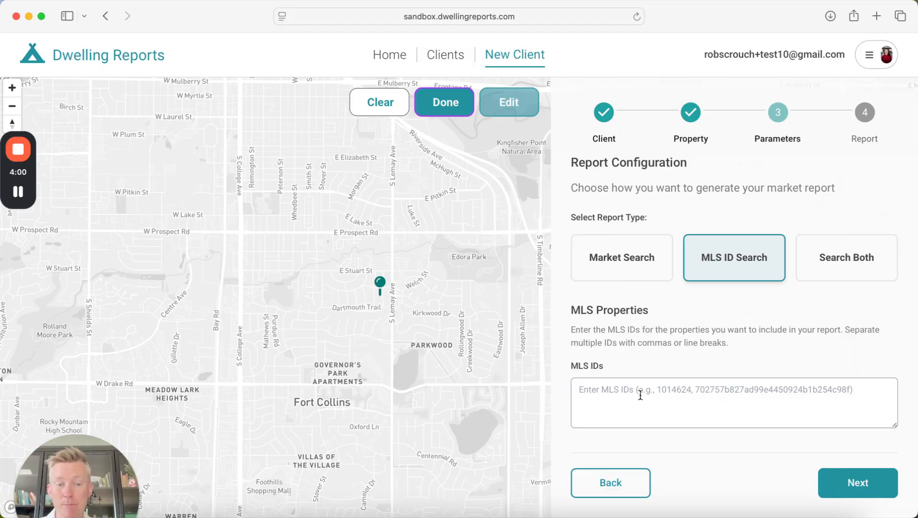
click(840, 263)
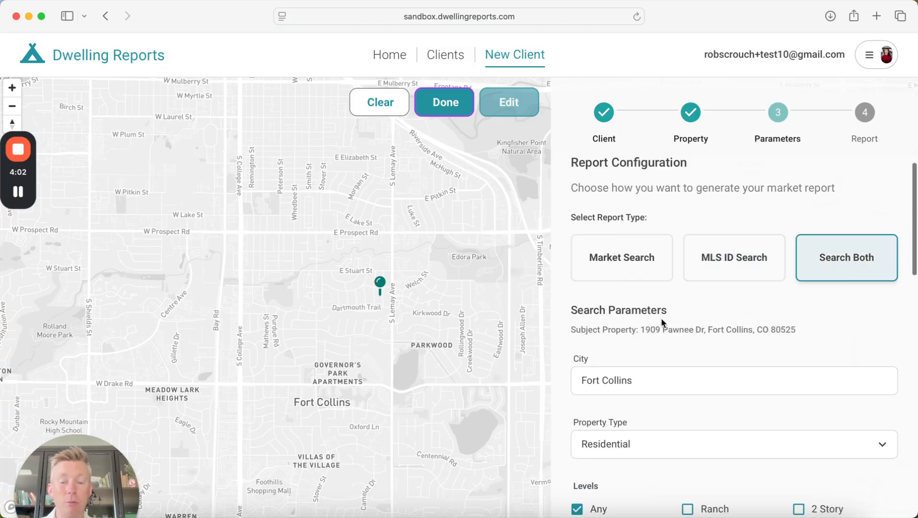
scroll(662, 321, down, 1)
scroll(671, 325, down, 1)
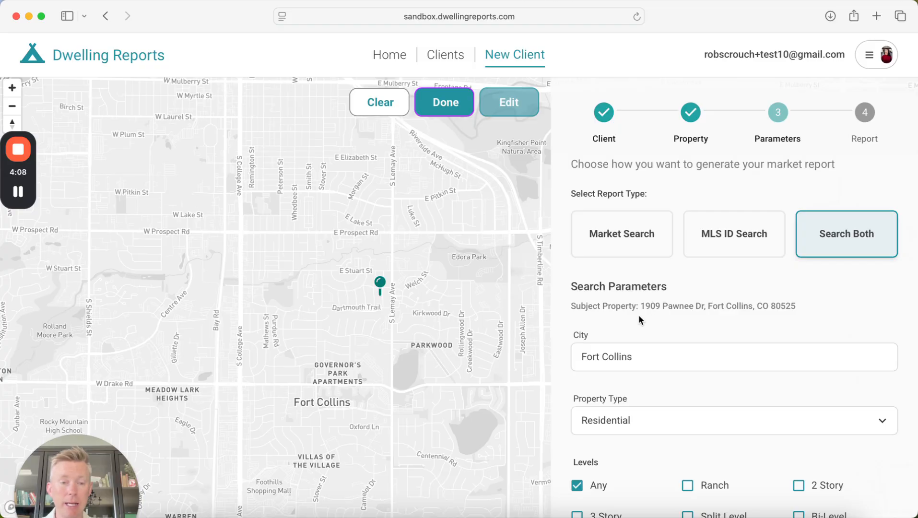
scroll(638, 315, down, 1)
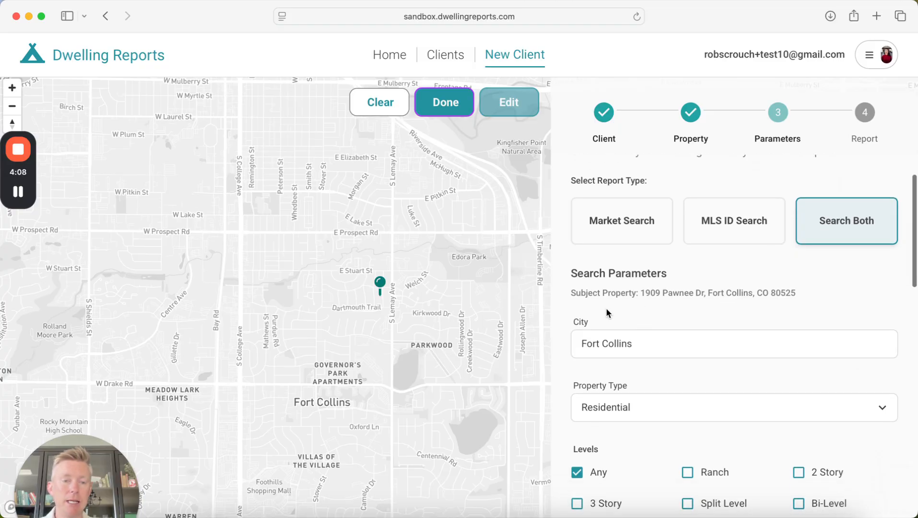
- Redraw a five-point boundary around the pin's block and switch back to Market Search
click(392, 271)
click(392, 311)
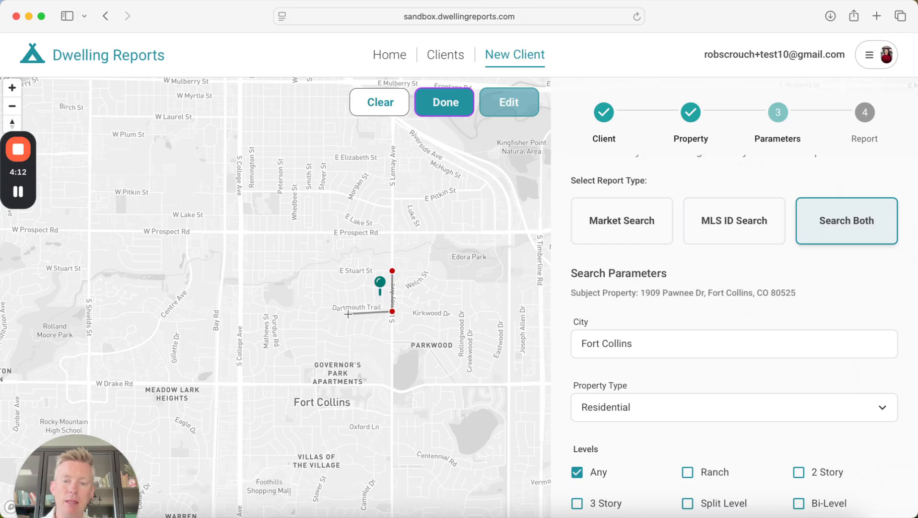
click(348, 314)
click(317, 311)
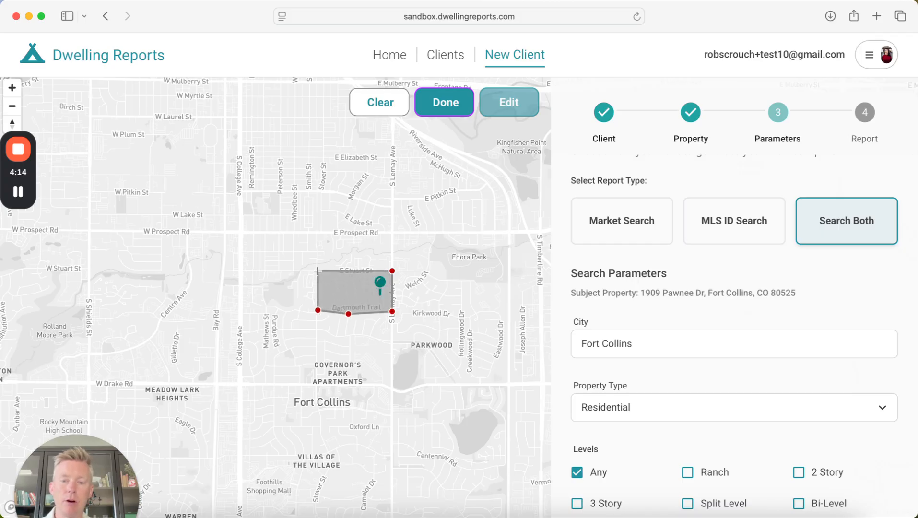
double_click(317, 271)
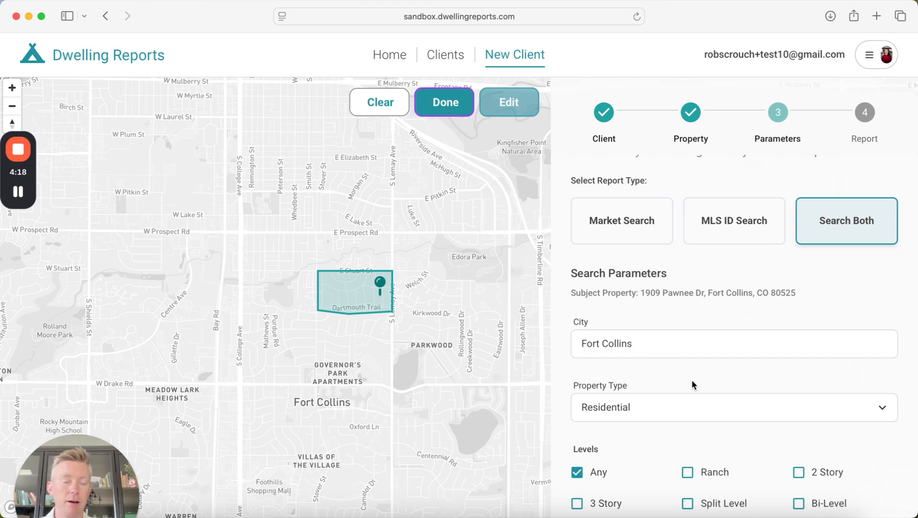
click(611, 233)
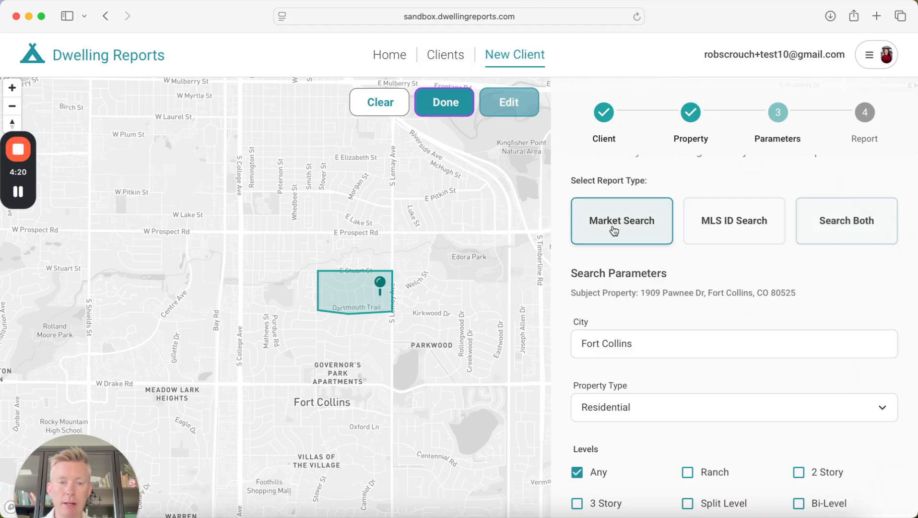
scroll(637, 307, down, 2)
scroll(636, 311, down, 10)
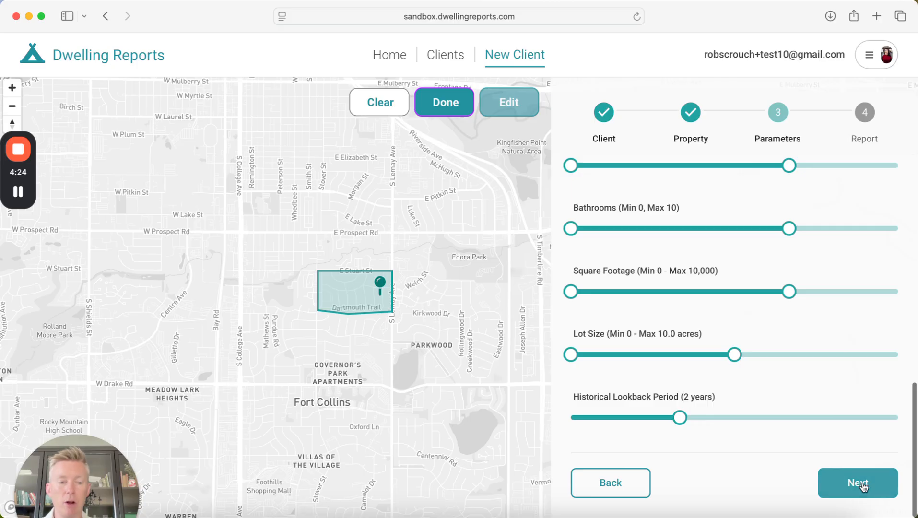
- Advance to the review step and name the custom search area 'Indian Hills'
click(860, 484)
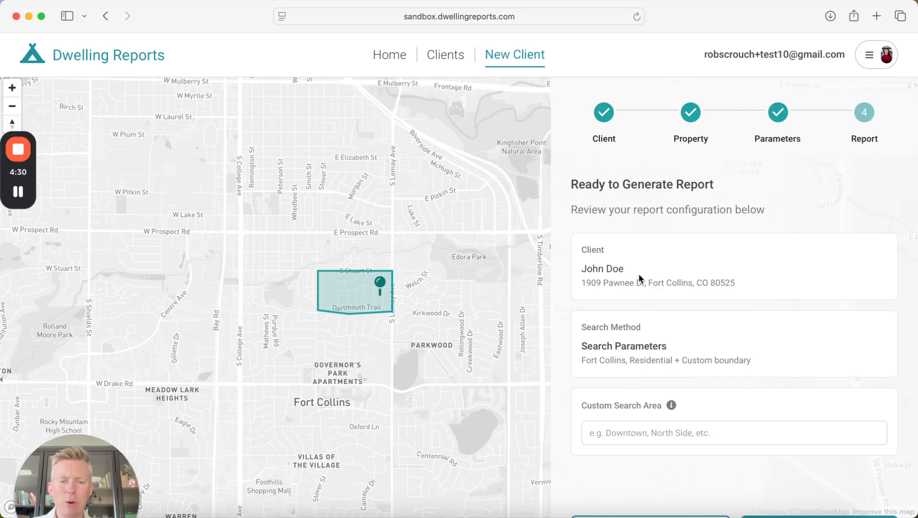
click(622, 433)
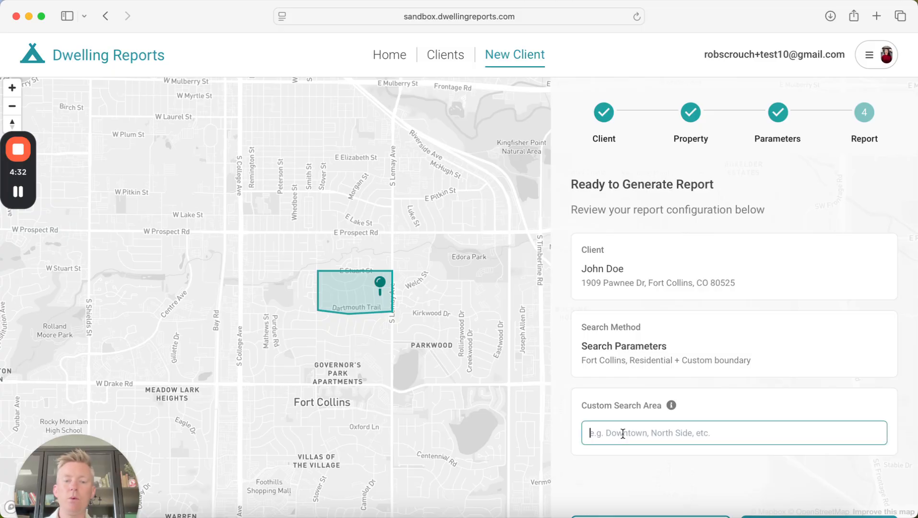
text(Indan Hill)
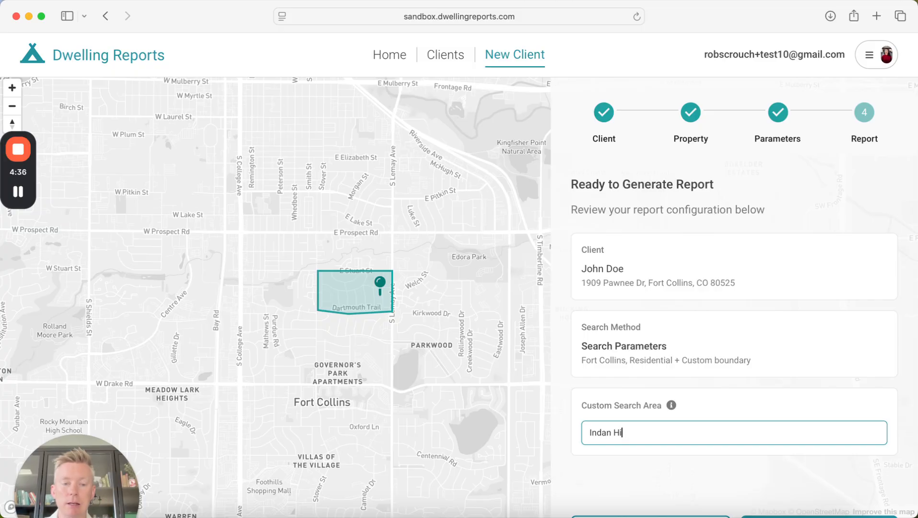
key(BackSpace)
key(BackSpace)
key(BackSpace)
key(BackSpace)
key(BackSpace)
text(ian hil)
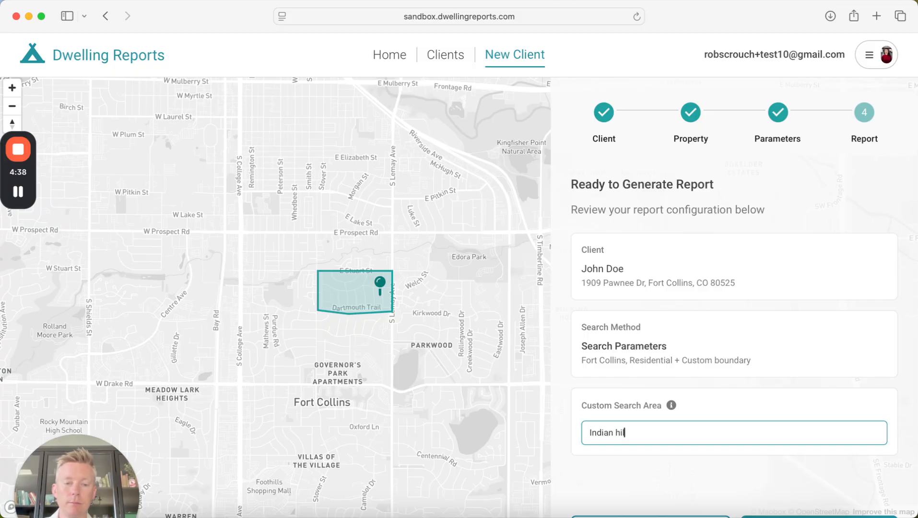
key(BackSpace)
text(Hills)
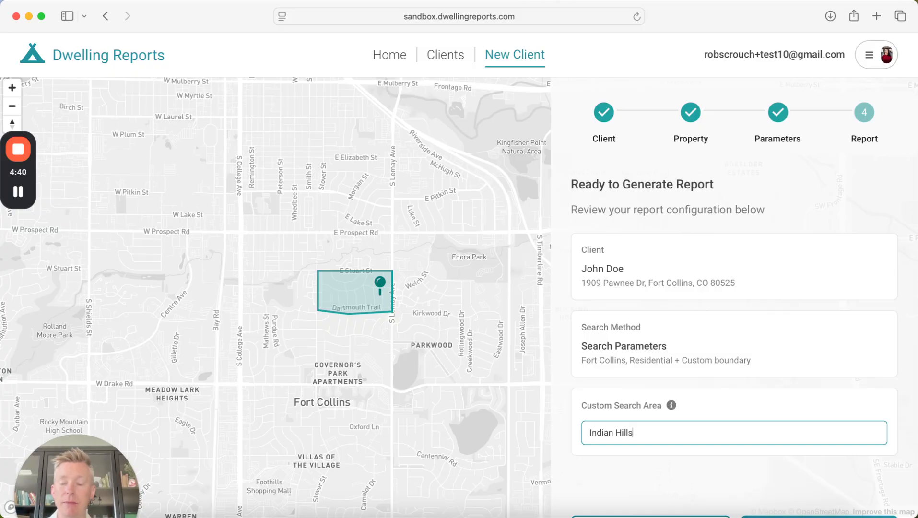
click(756, 413)
- Scroll down and start generating the report
scroll(781, 408, down, 2)
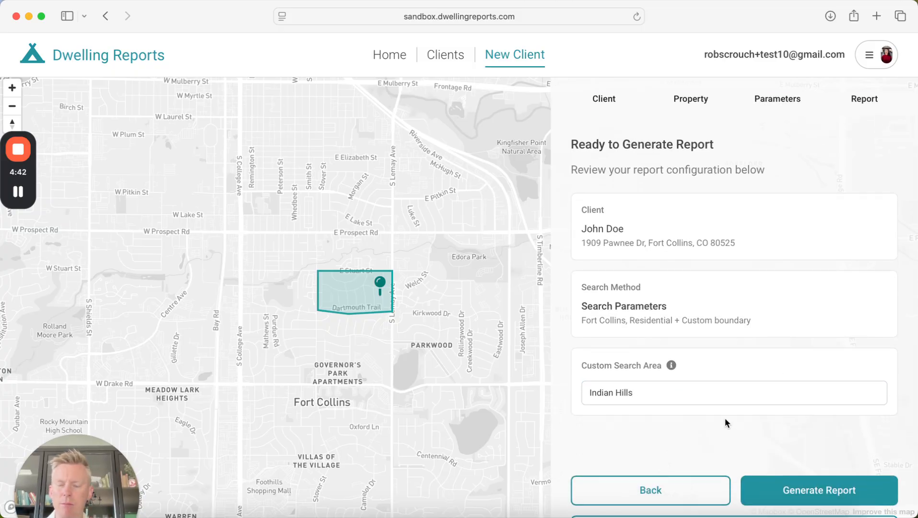
scroll(746, 422, down, 1)
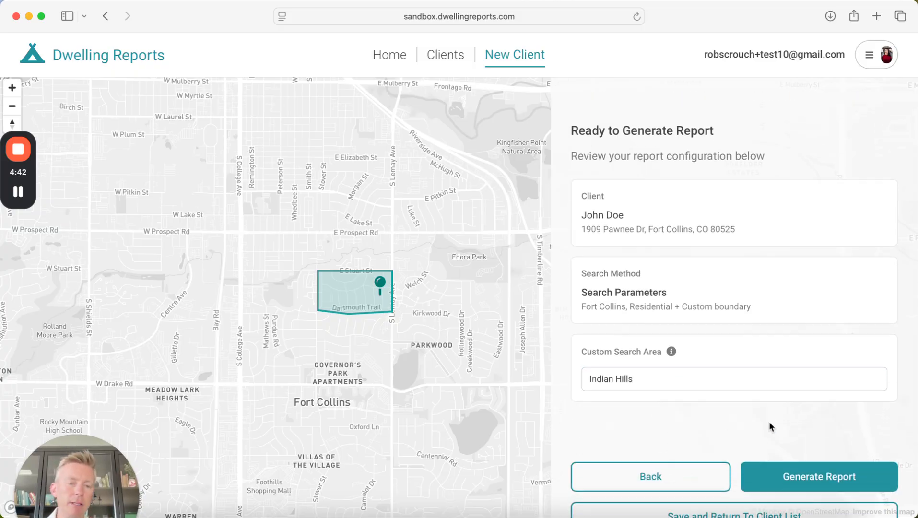
click(823, 464)
- Generate the Home Trends Report and scroll through its charts
click(828, 465)
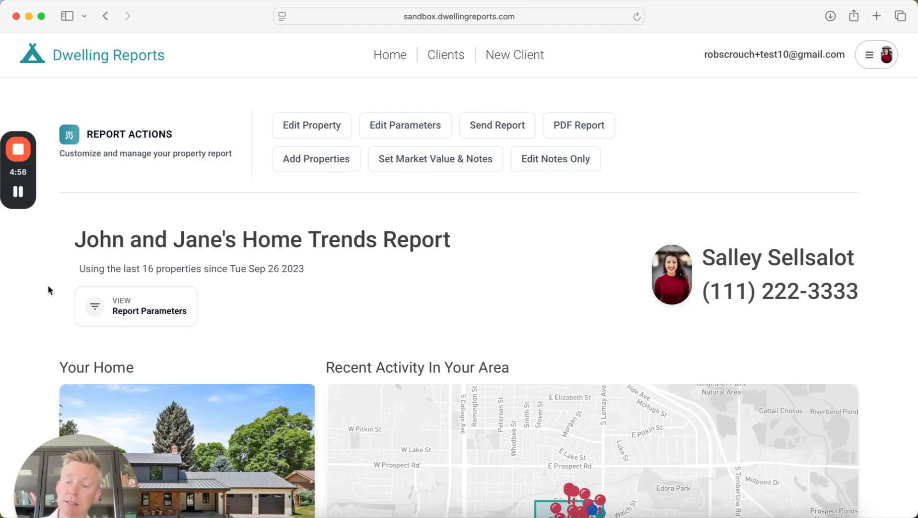
scroll(53, 290, down, 5)
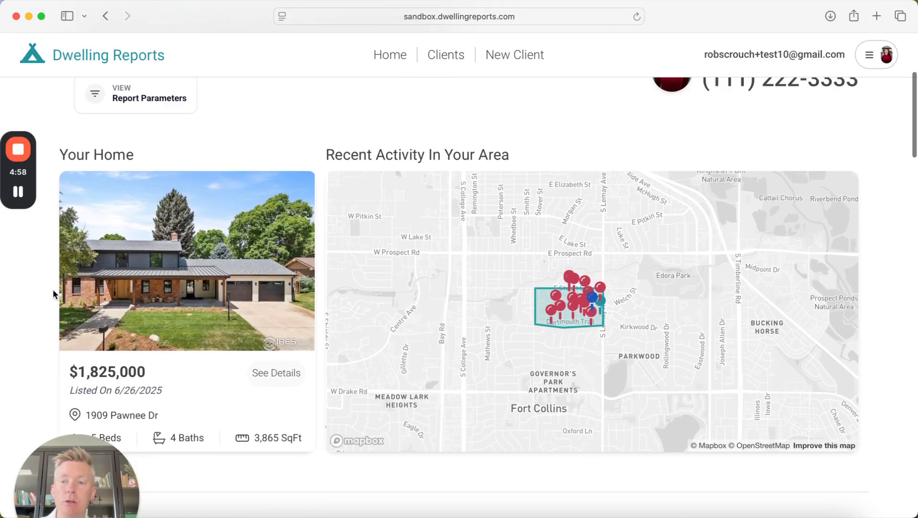
scroll(53, 290, up, 5)
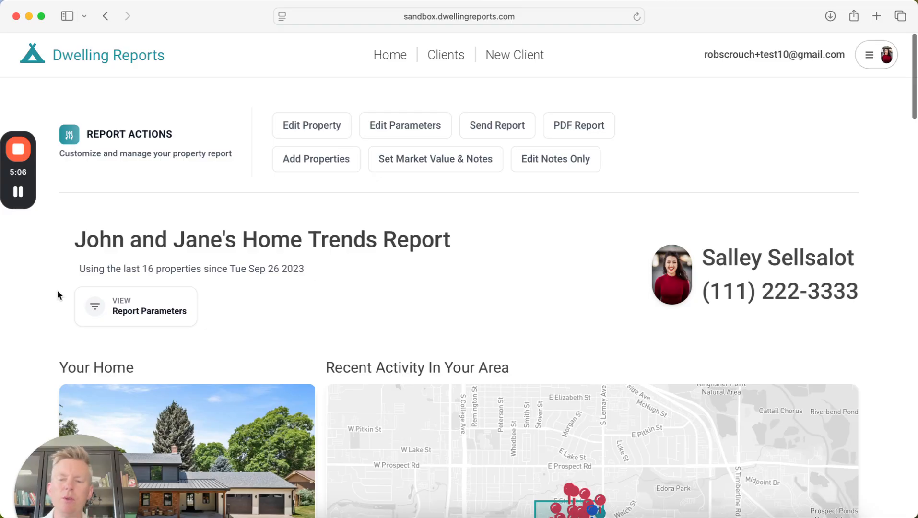
scroll(36, 342, down, 1)
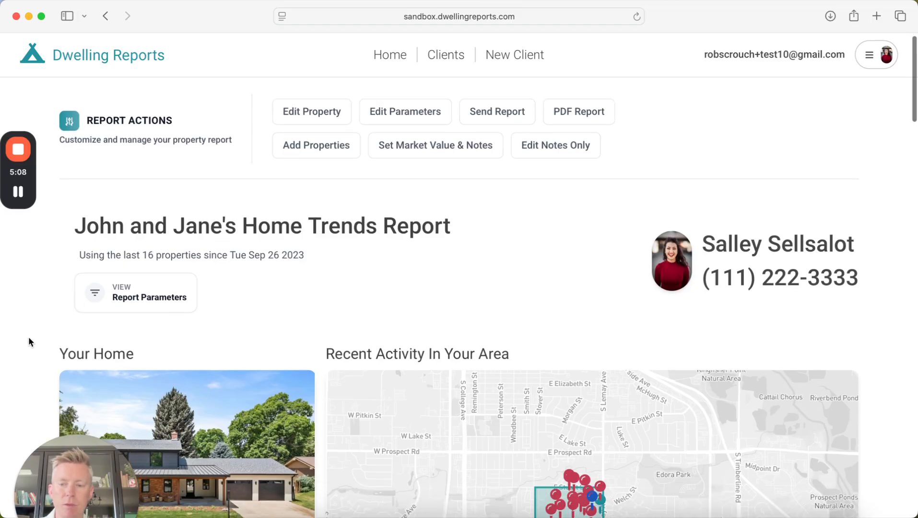
scroll(29, 341, down, 5)
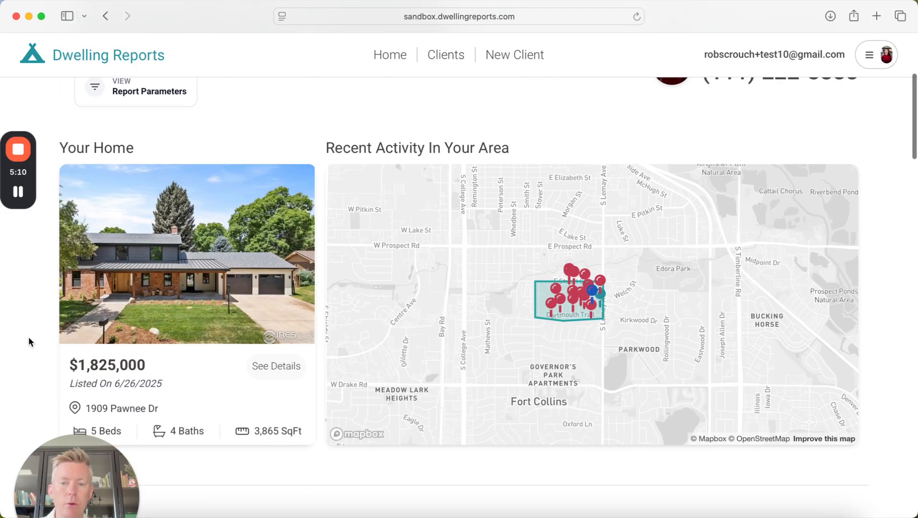
scroll(32, 341, down, 10)
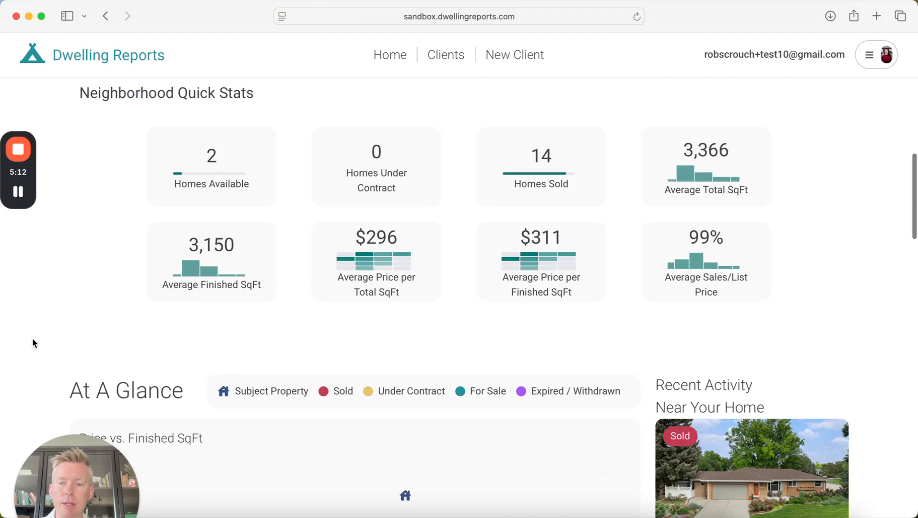
scroll(90, 274, down, 7)
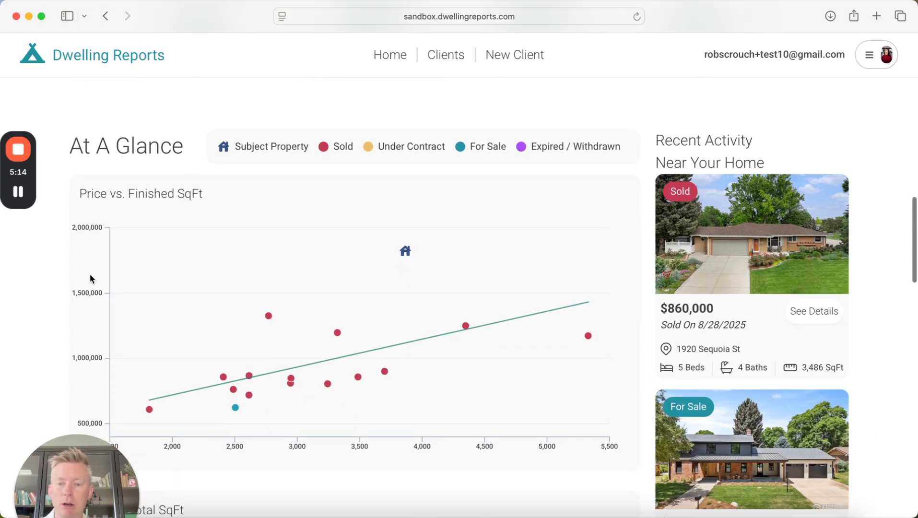
scroll(93, 319, up, 1)
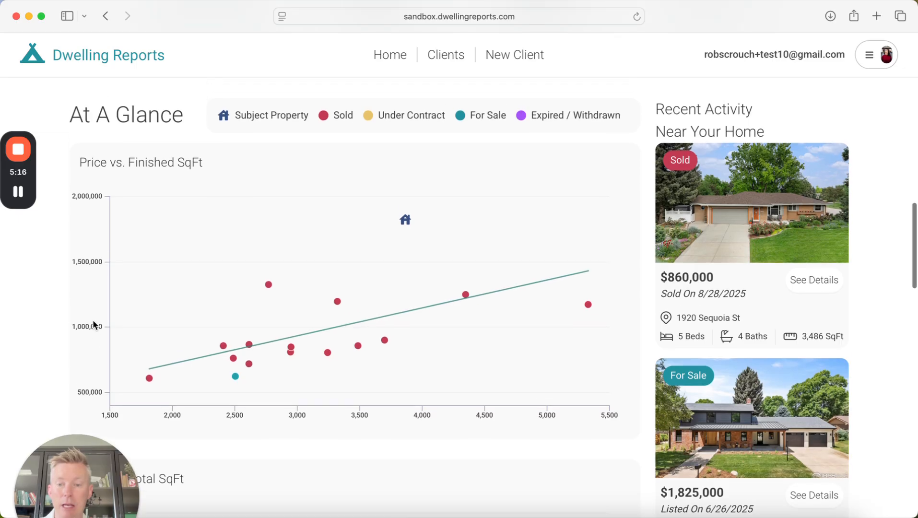
mouse_move(252, 368)
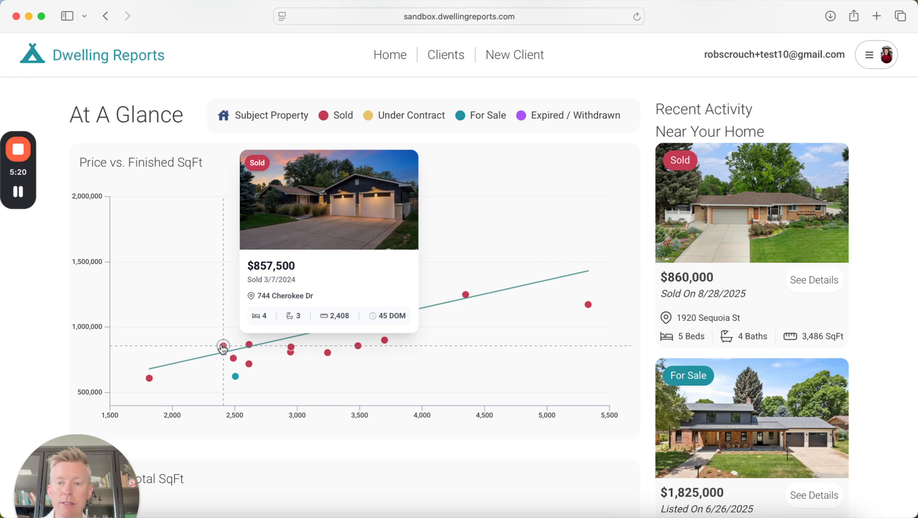
mouse_move(250, 345)
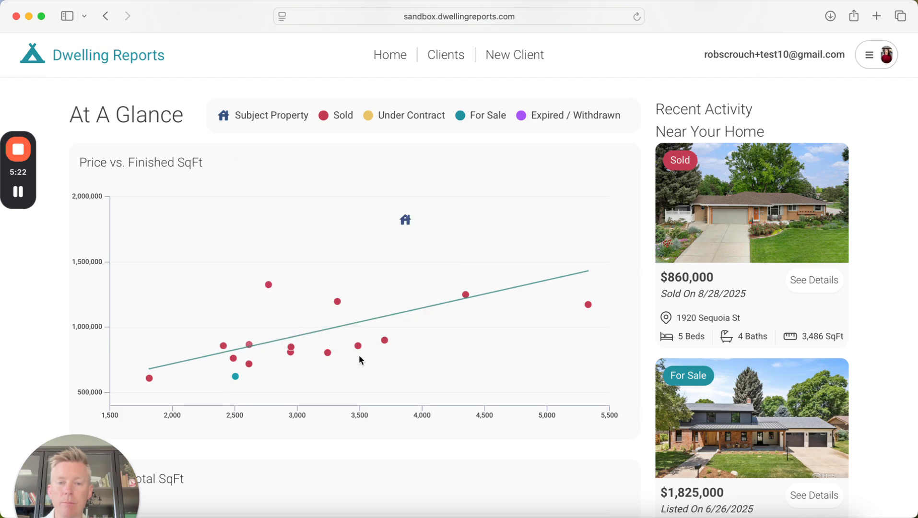
mouse_move(405, 222)
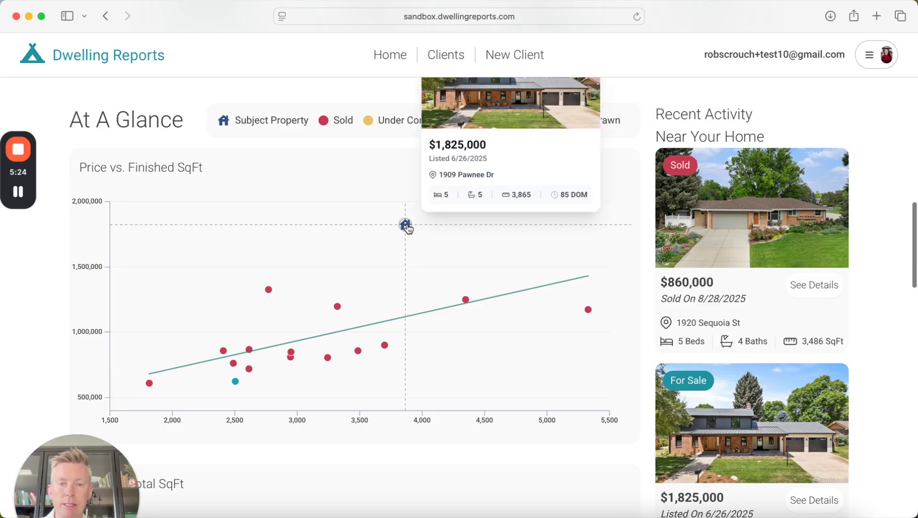
scroll(408, 229, up, 2)
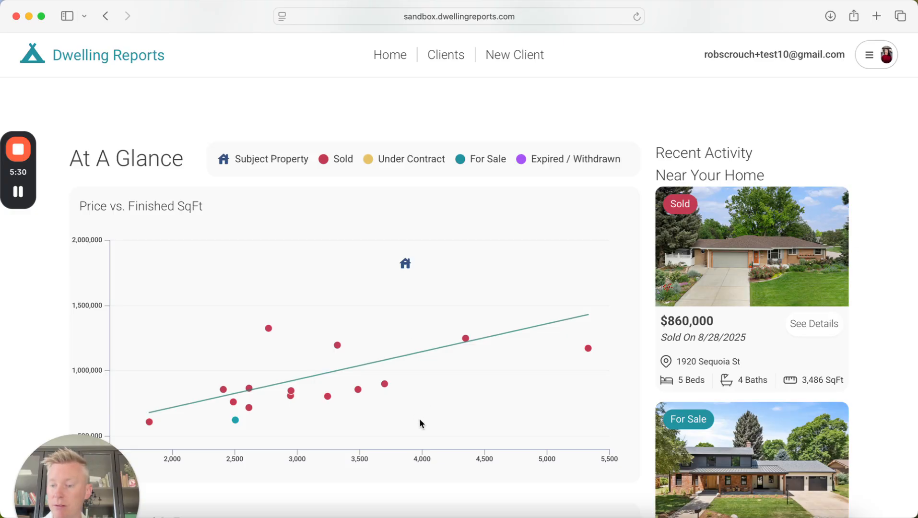
scroll(395, 379, down, 1)
click(385, 377)
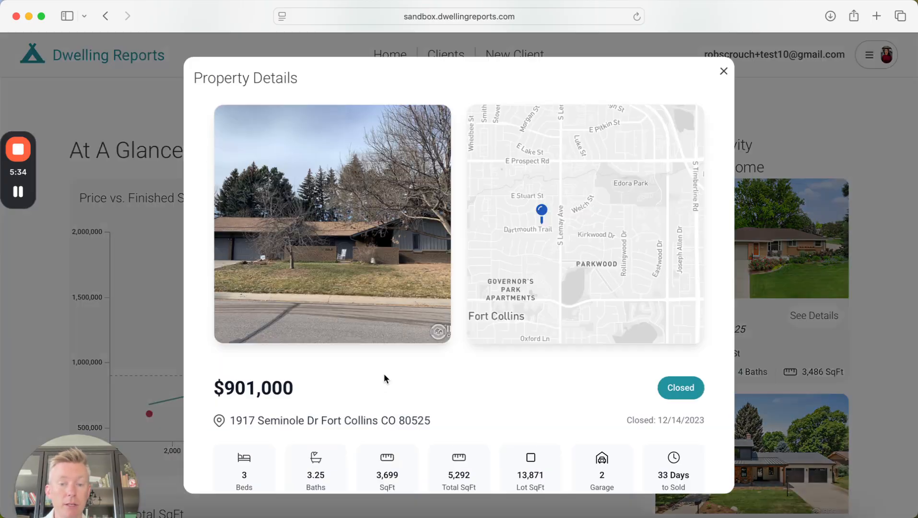
scroll(346, 387, down, 10)
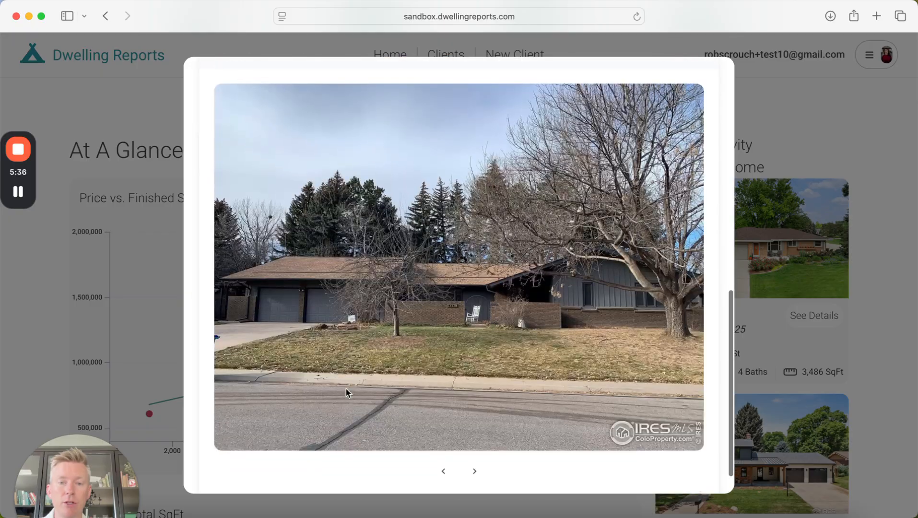
scroll(346, 387, up, 5)
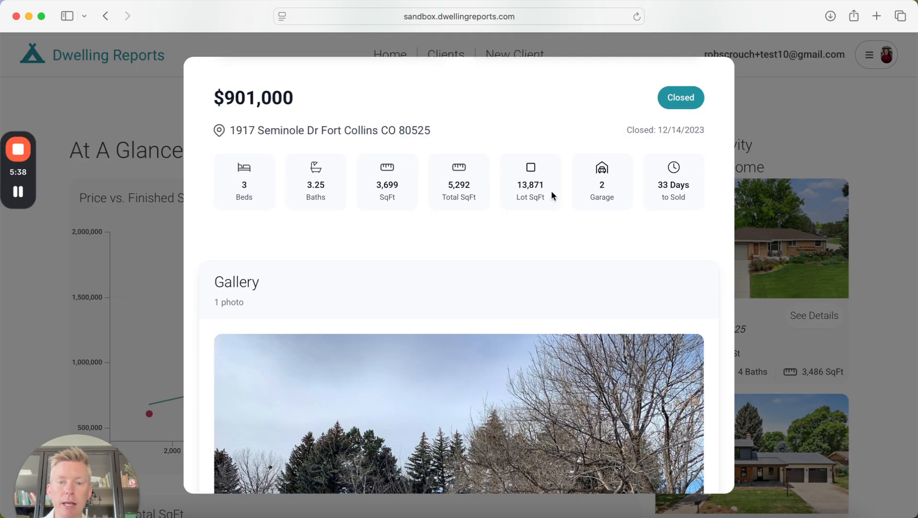
scroll(650, 214, up, 5)
click(161, 302)
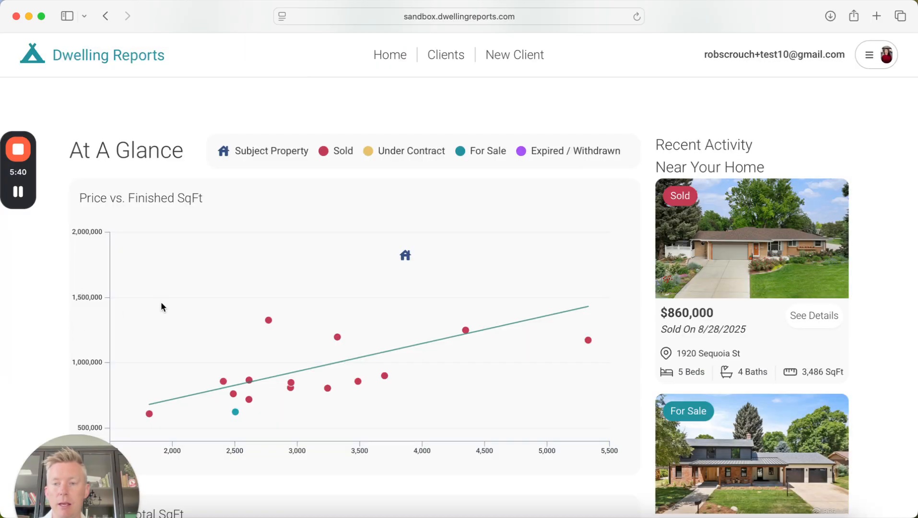
scroll(161, 303, down, 1)
scroll(199, 218, down, 10)
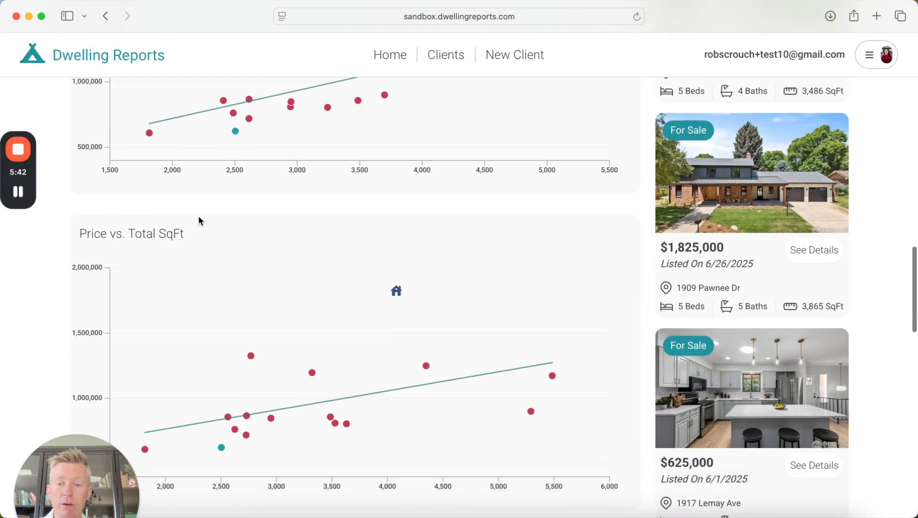
scroll(176, 158, down, 8)
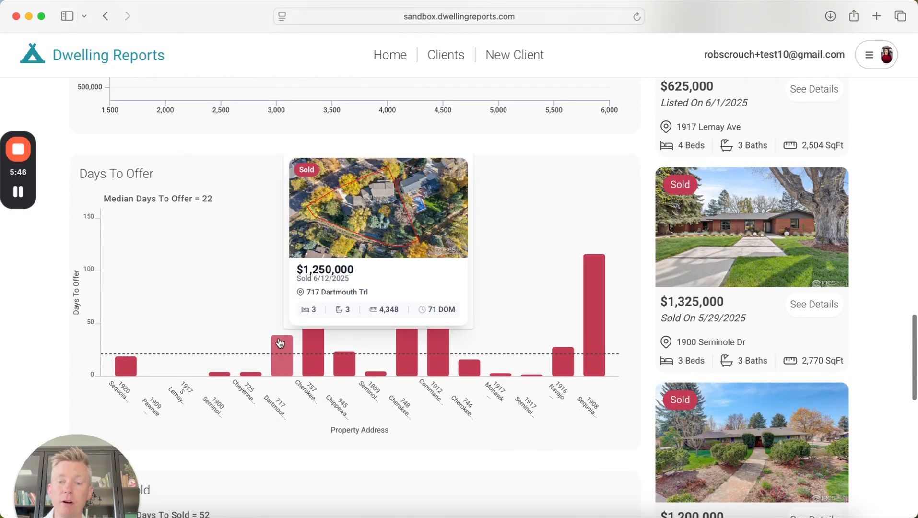
mouse_move(307, 339)
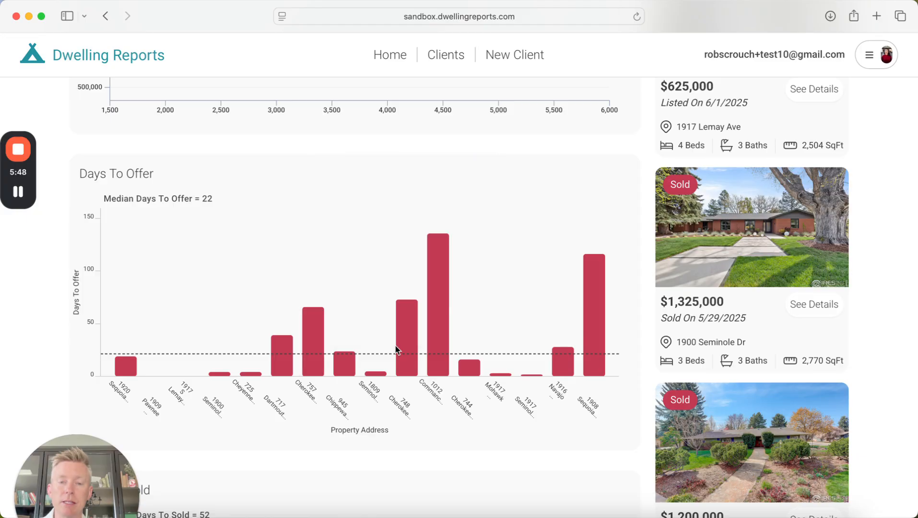
mouse_move(406, 350)
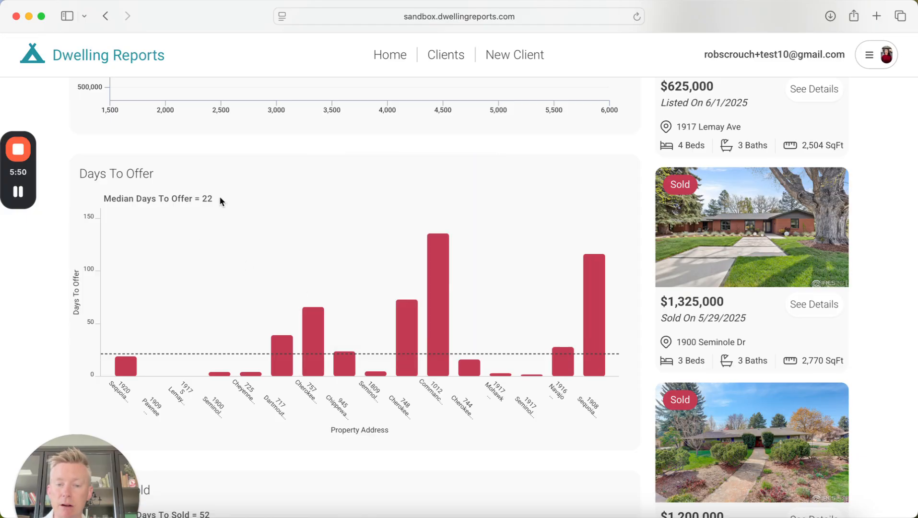
scroll(247, 226, down, 6)
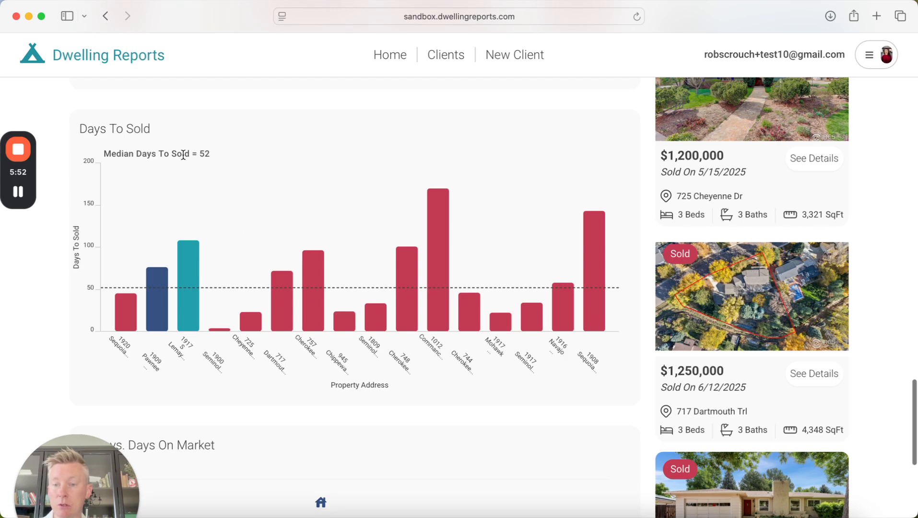
scroll(319, 233, down, 1)
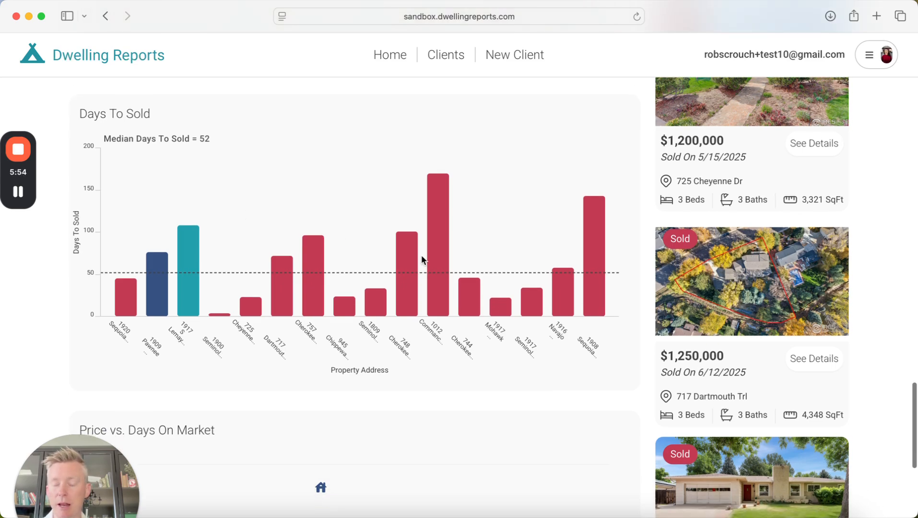
scroll(421, 254, down, 10)
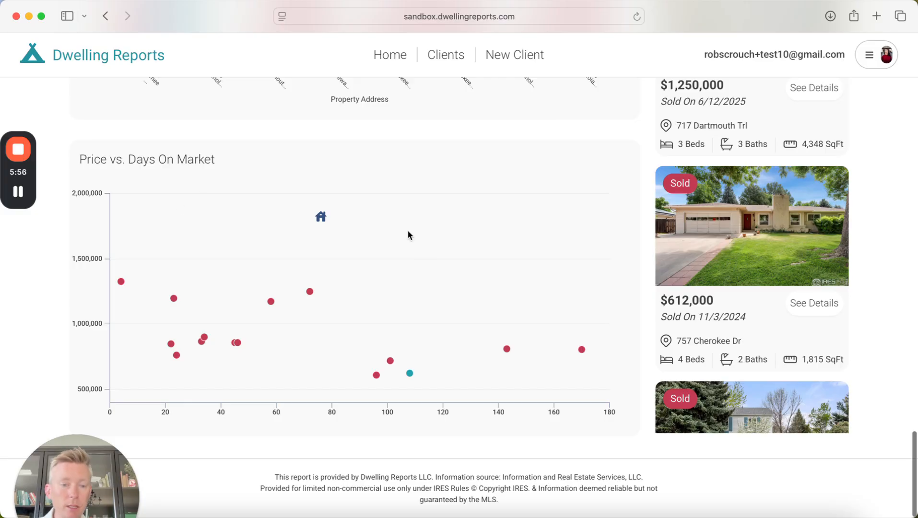
scroll(515, 278, up, 15)
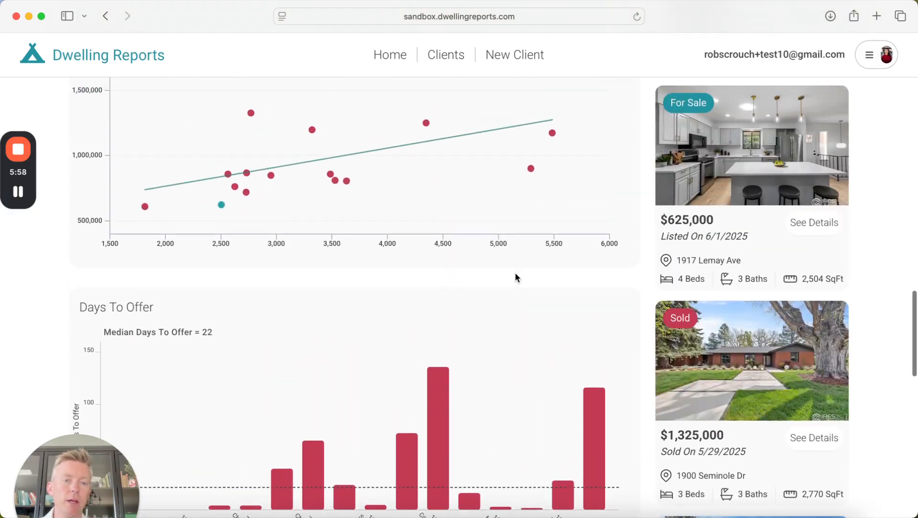
scroll(516, 278, up, 10)
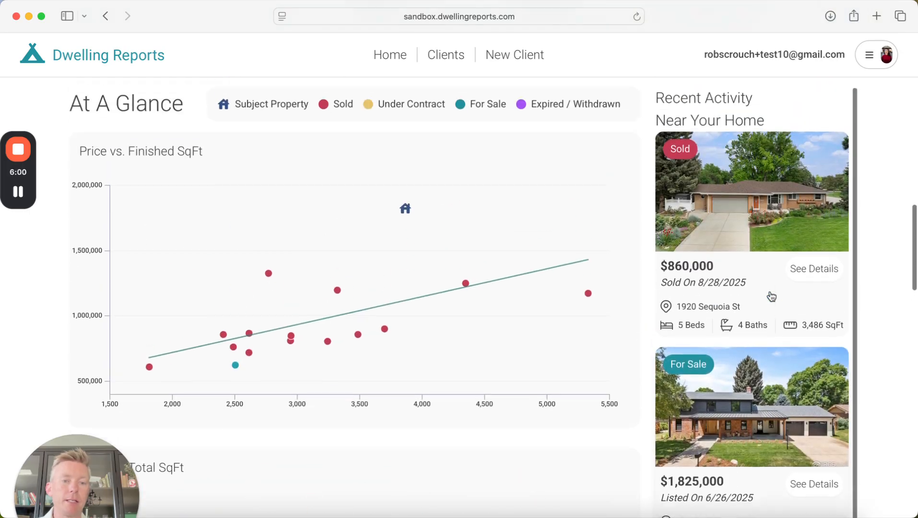
scroll(772, 296, up, 2)
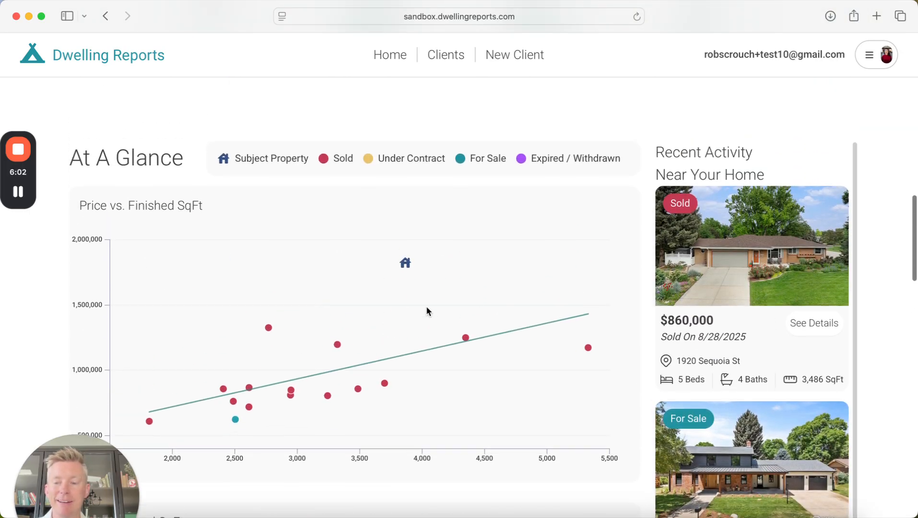
scroll(426, 310, up, 12)
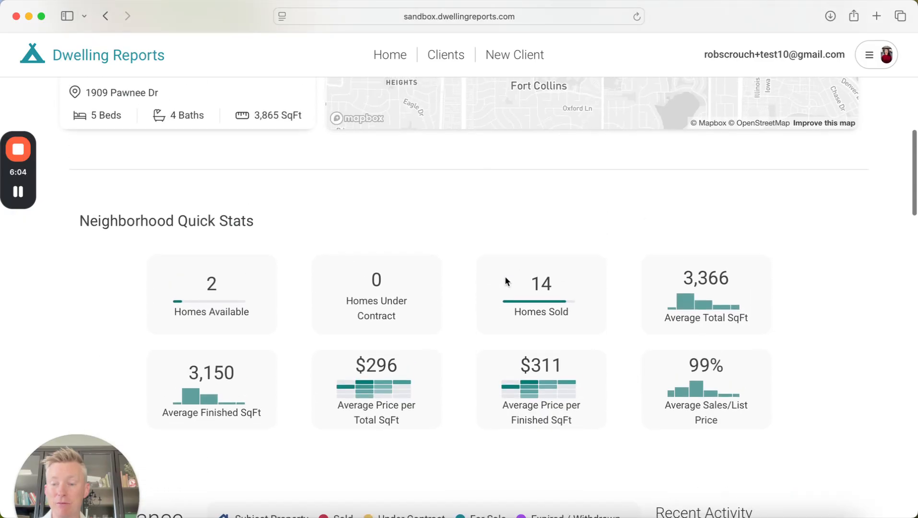
scroll(436, 281, up, 12)
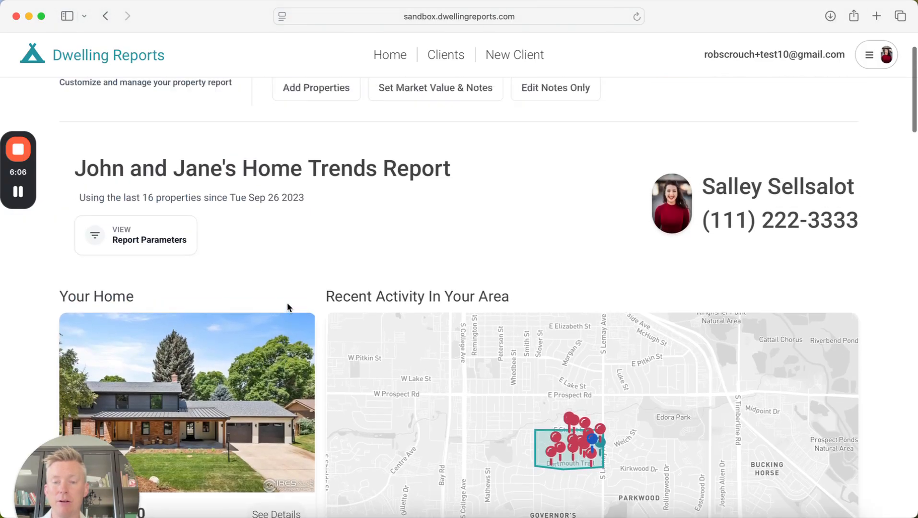
scroll(287, 303, up, 2)
scroll(278, 323, down, 5)
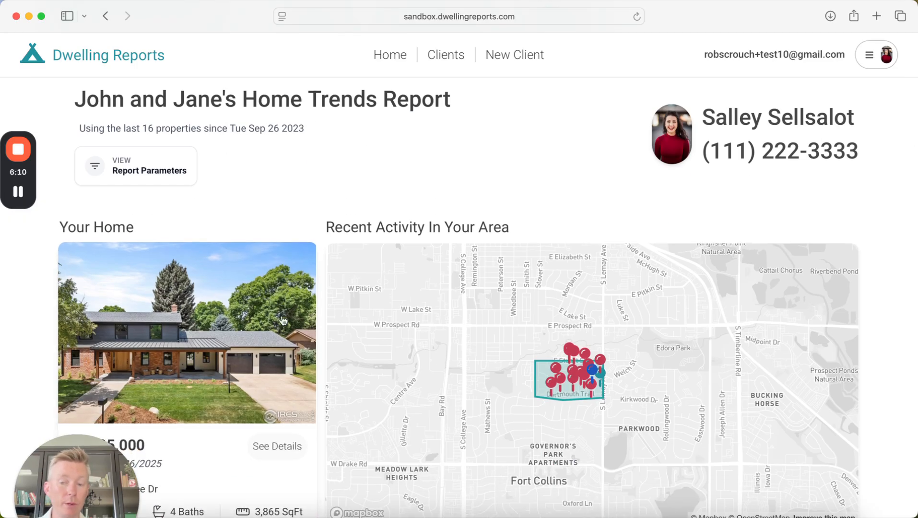
scroll(332, 252, up, 10)
scroll(310, 216, up, 3)
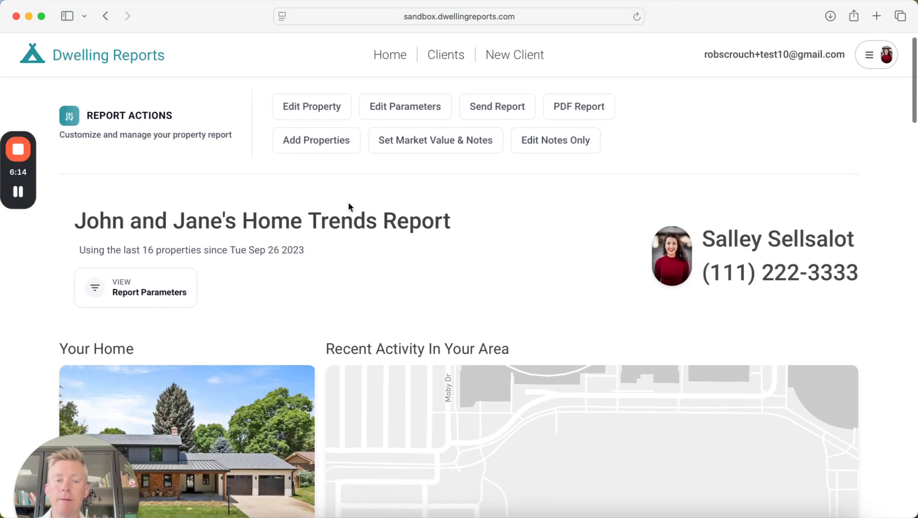
scroll(362, 204, up, 1)
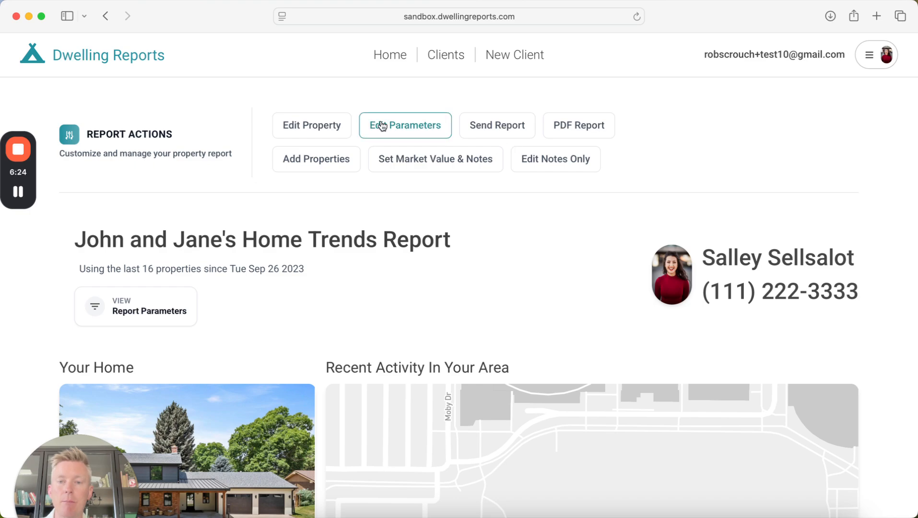
click(314, 129)
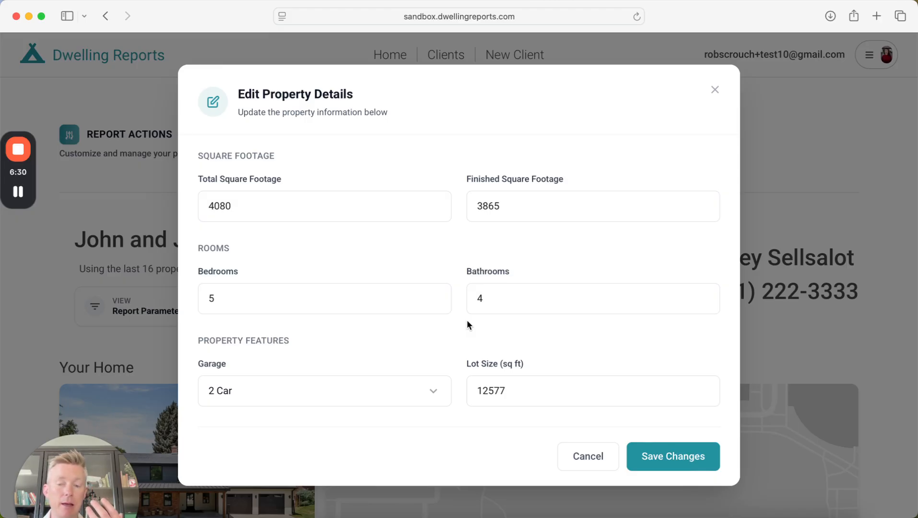
click(489, 304)
drag(483, 298, 455, 296)
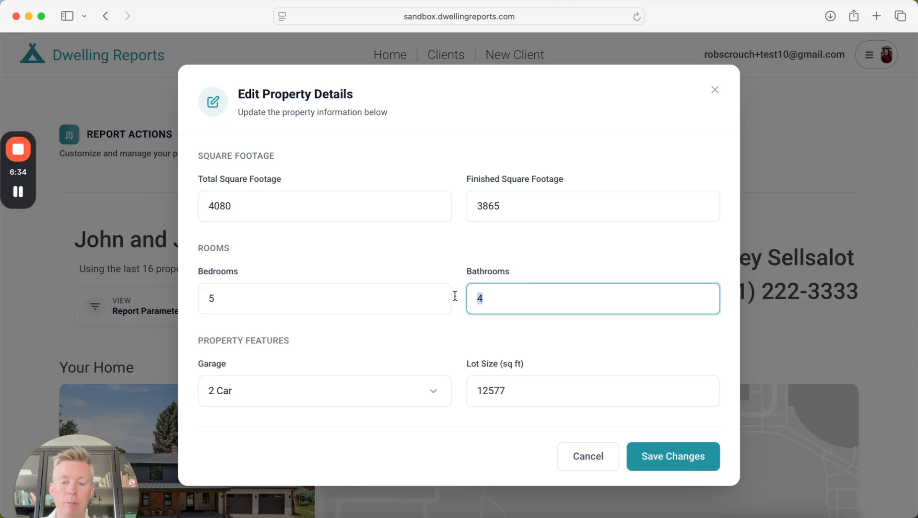
text(5)
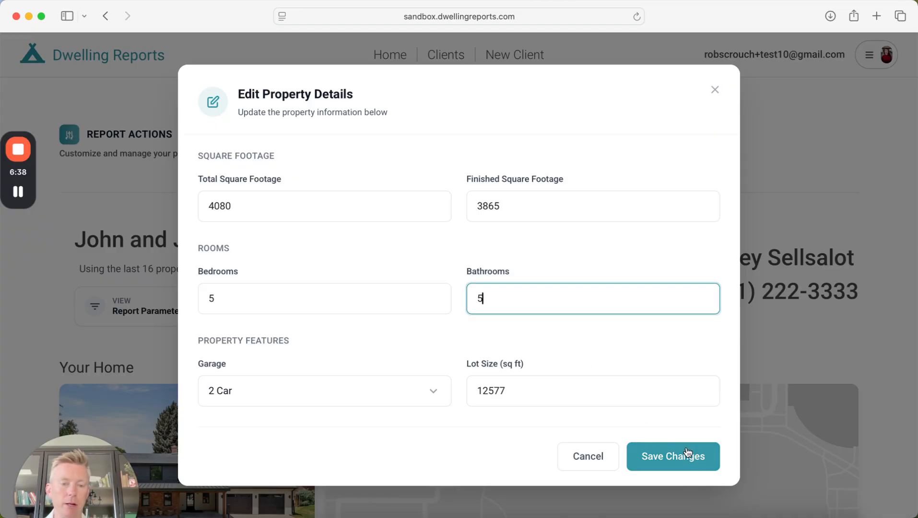
key(BackSpace)
text(4)
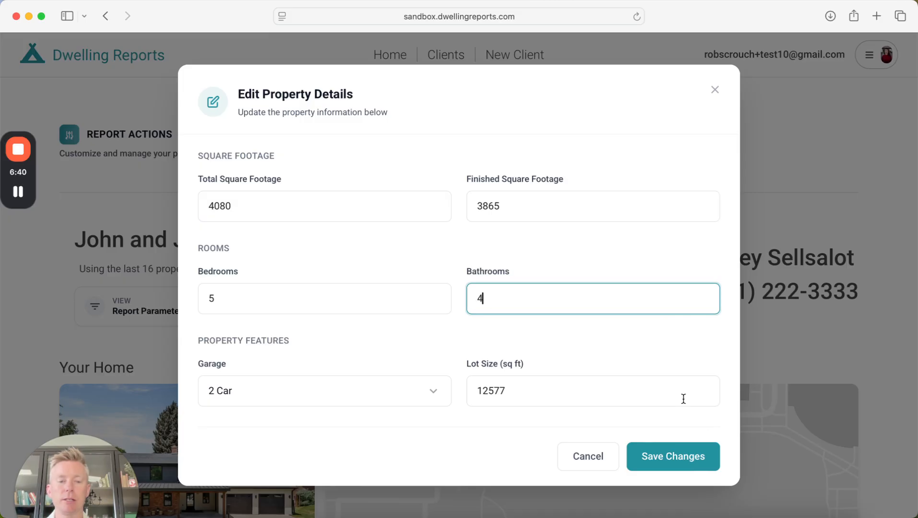
click(689, 459)
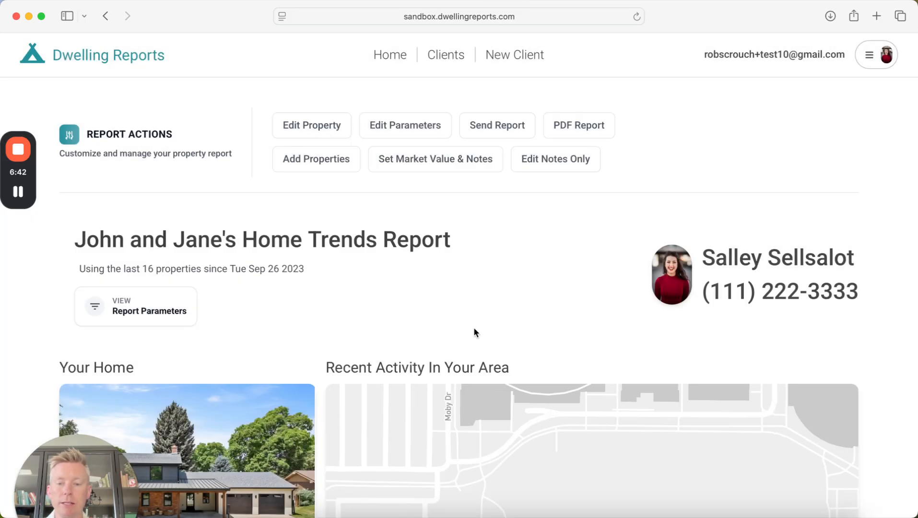
click(432, 126)
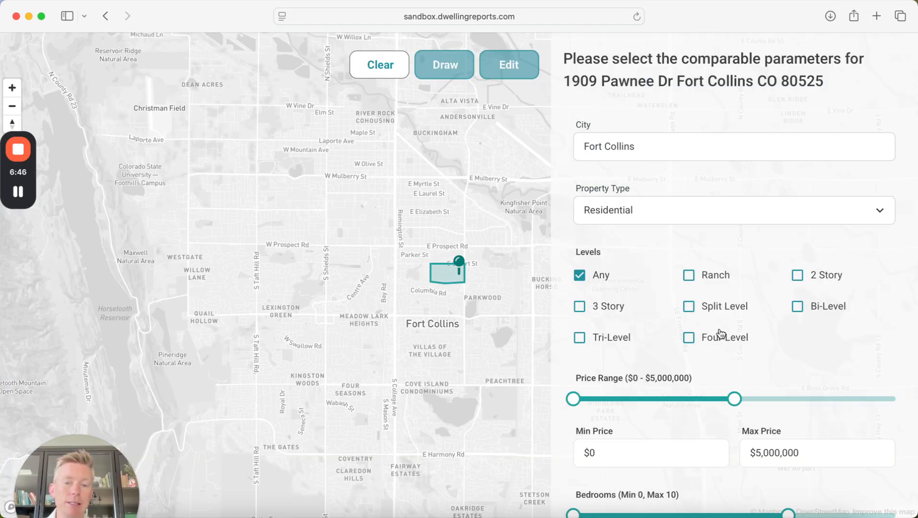
scroll(737, 326, down, 2)
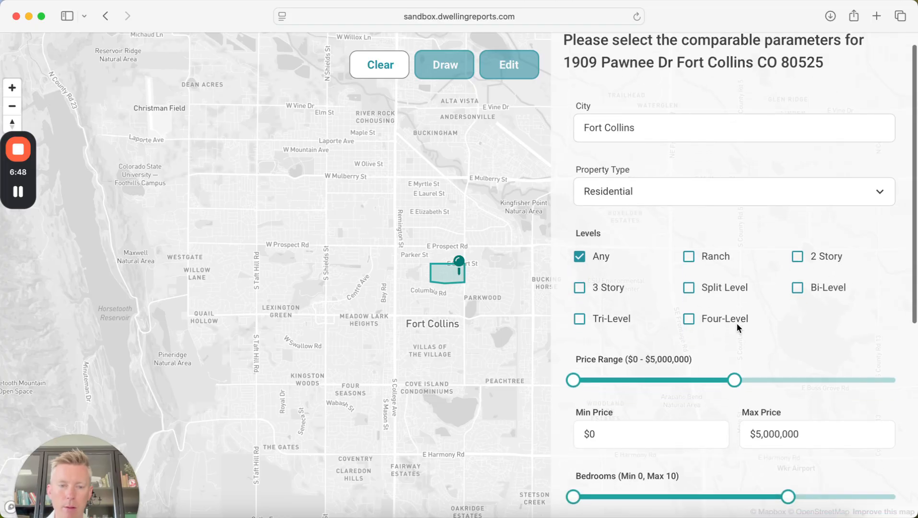
scroll(664, 317, down, 10)
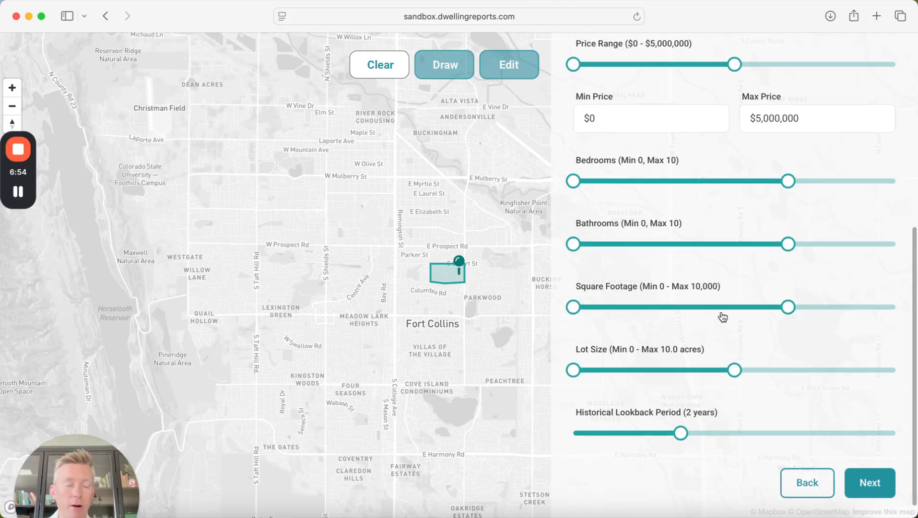
scroll(722, 317, up, 6)
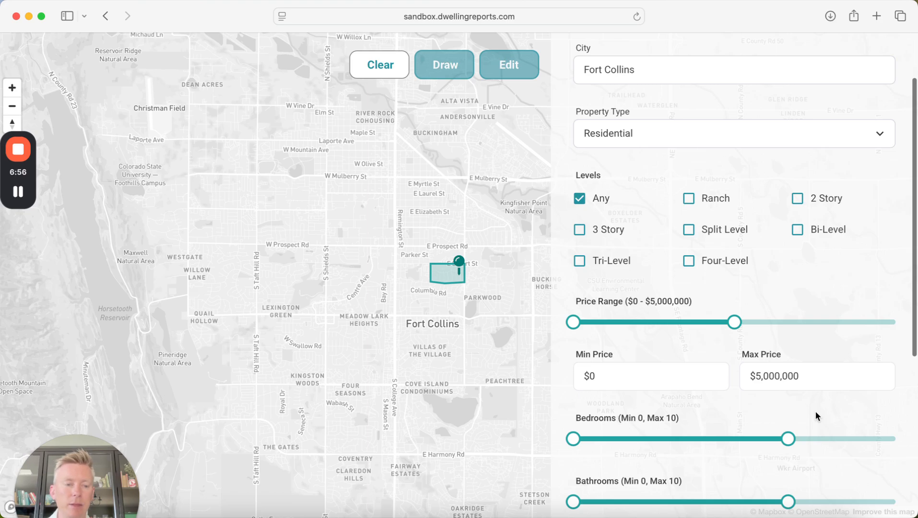
scroll(815, 416, down, 6)
click(871, 463)
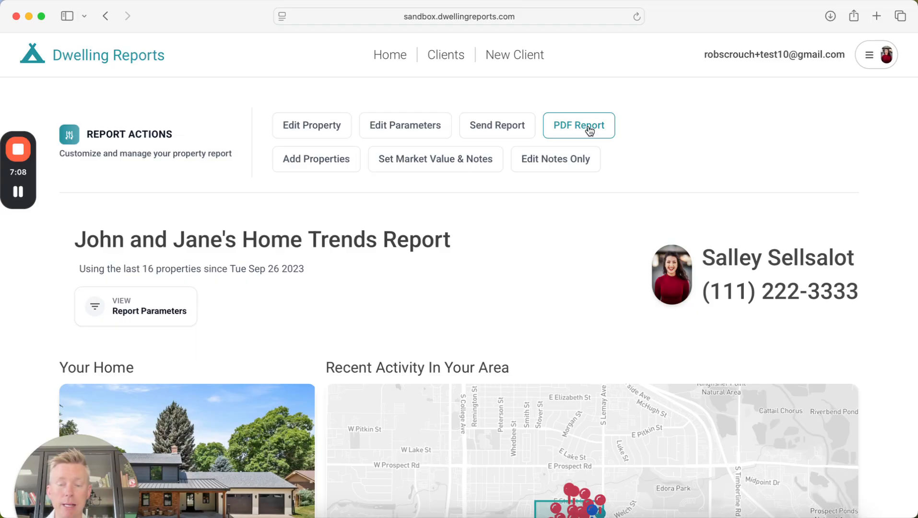
click(325, 163)
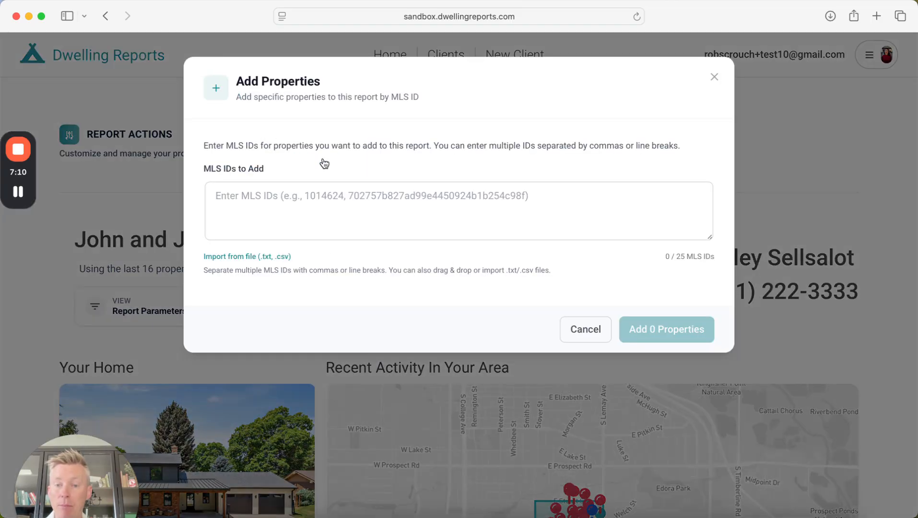
click(272, 199)
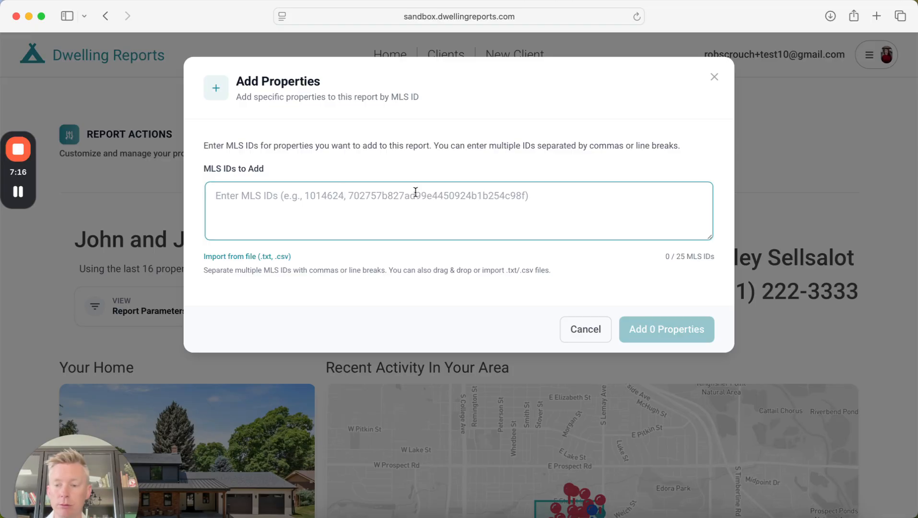
click(582, 325)
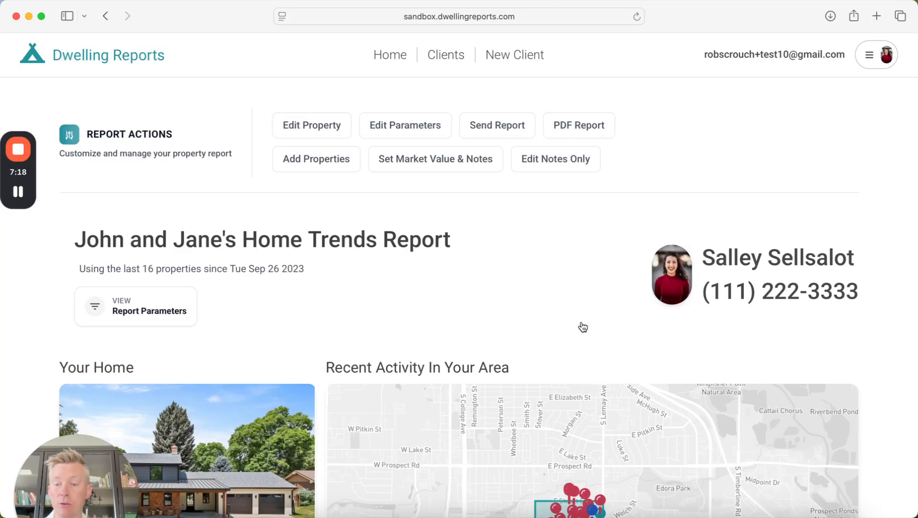
- Enter $1,450,000 as minimum and $1,555,000 as maximum market value
click(469, 171)
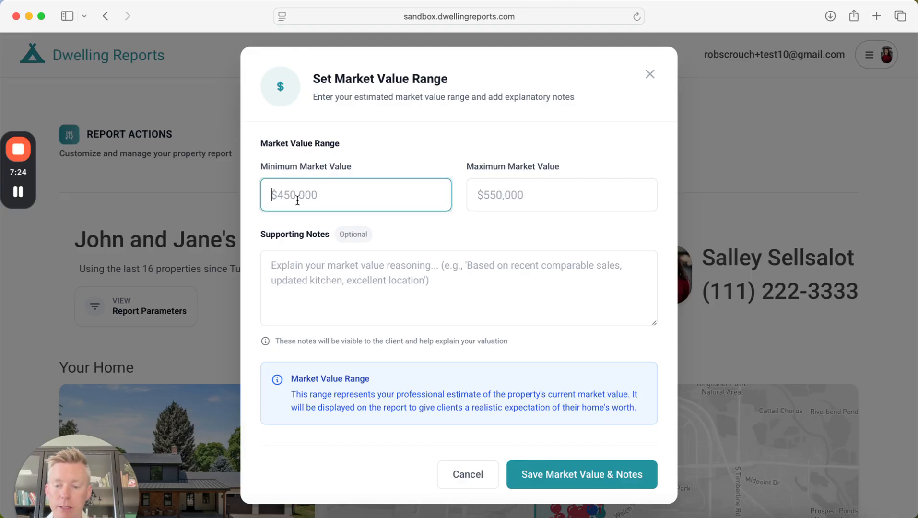
text(1350)
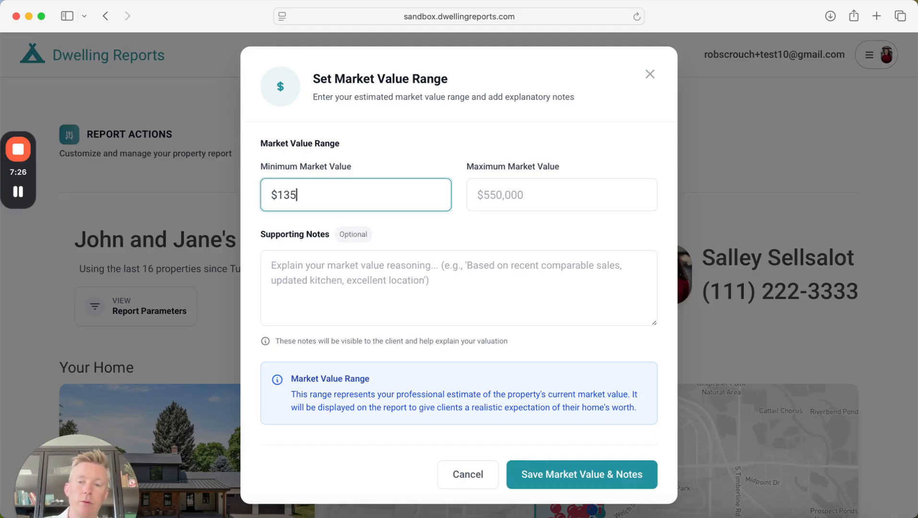
key(BackSpace)
key(BackSpace)
key(BackSpace)
text(4500000)
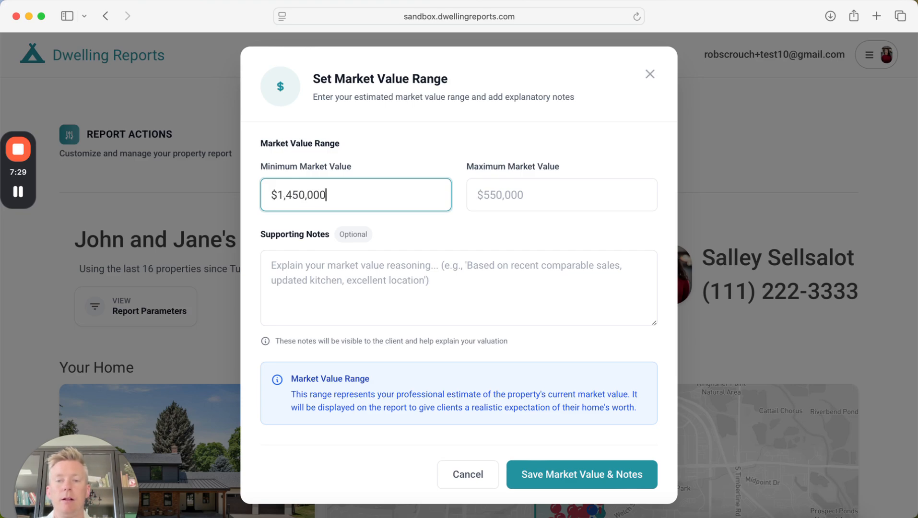
key(Tab)
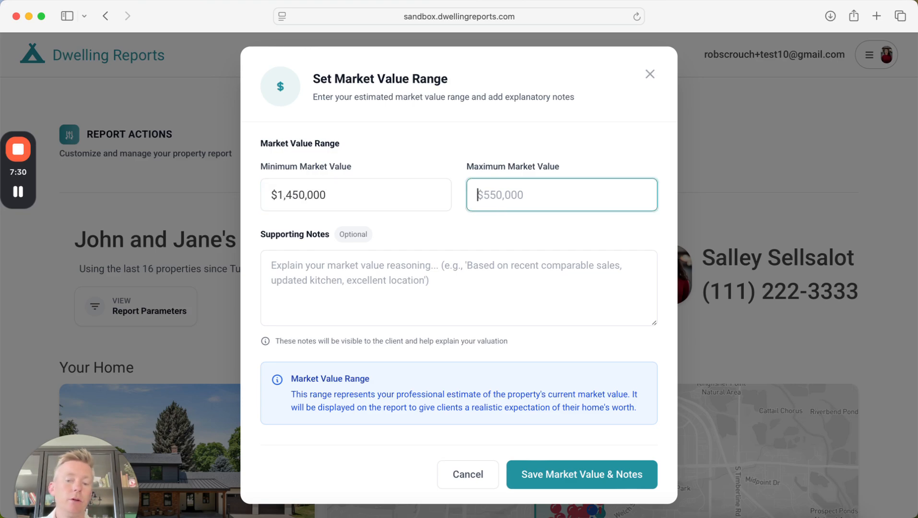
text(1555000)
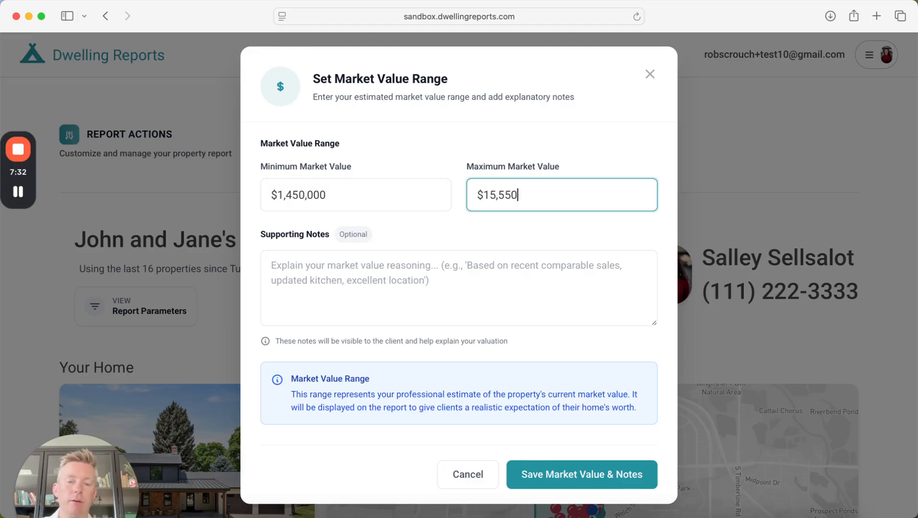
click(367, 269)
- Write the supporting note: 'Hey this is a great property, and I want to bring your attention to XYZ property which is a great comparable sale.'
text(H)
key(BackSpace)
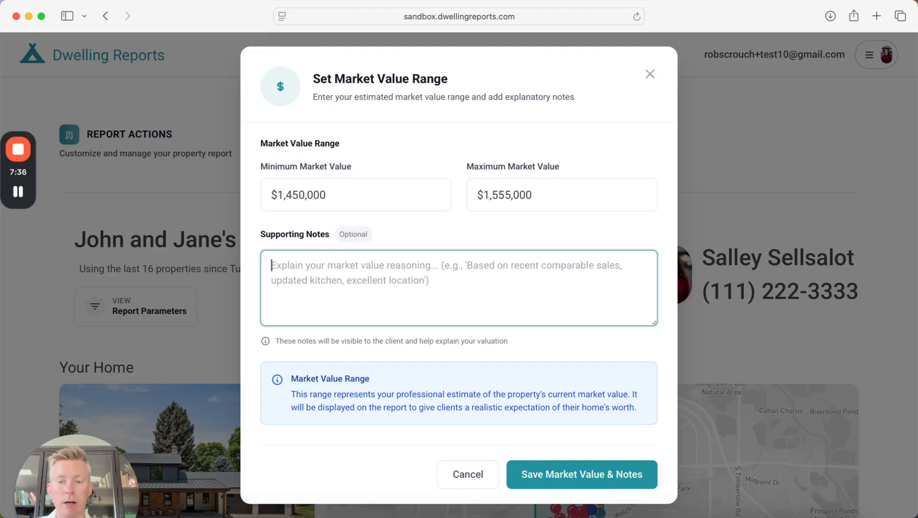
text(Hey Di)
key(BackSpace)
key(BackSpace)
key(BackSpace)
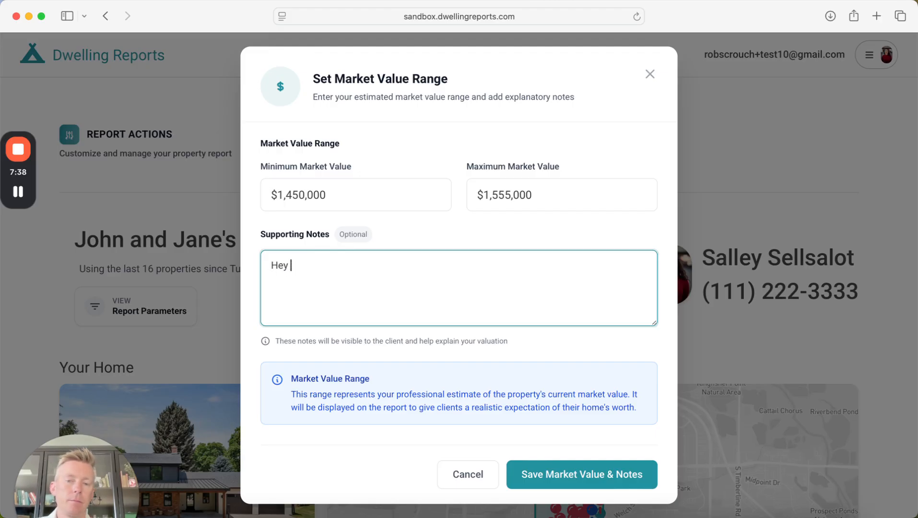
text(this is a great pro)
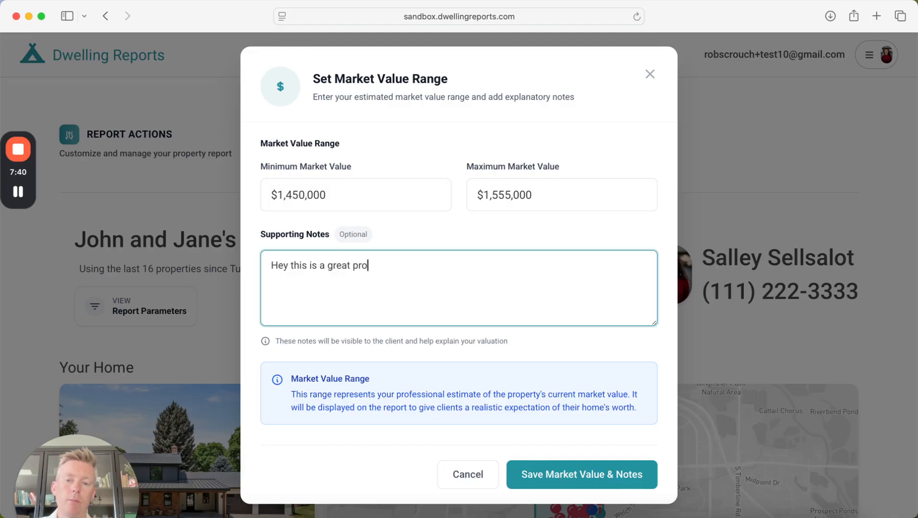
text(perty, and I want to pb)
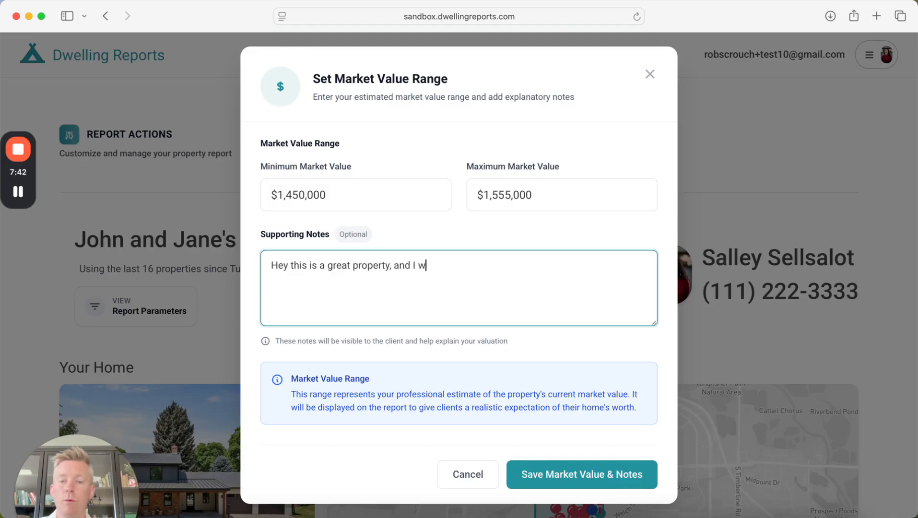
key(BackSpace)
key(BackSpace)
text(bring)
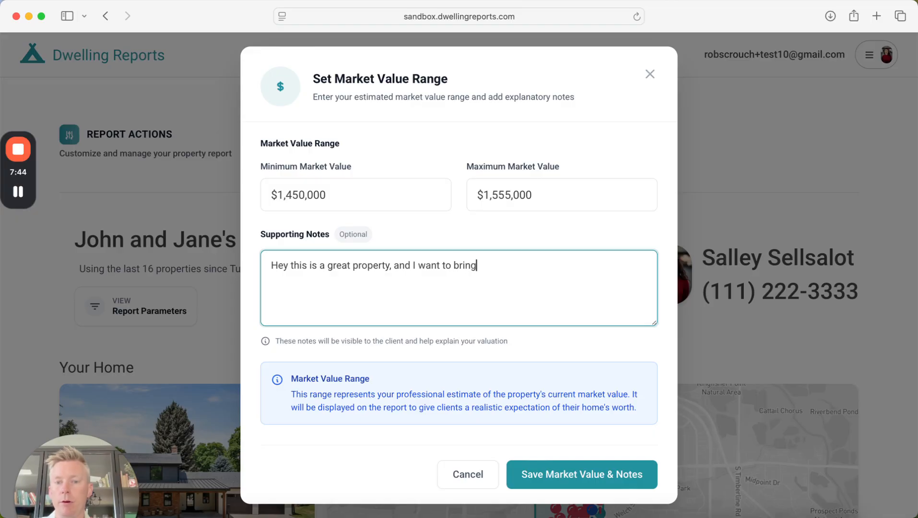
text( your att)
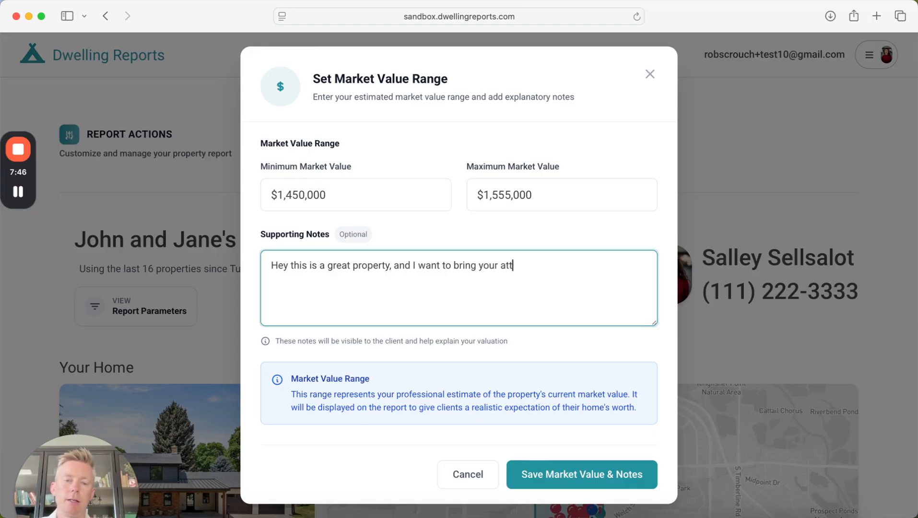
text(ention to XY)
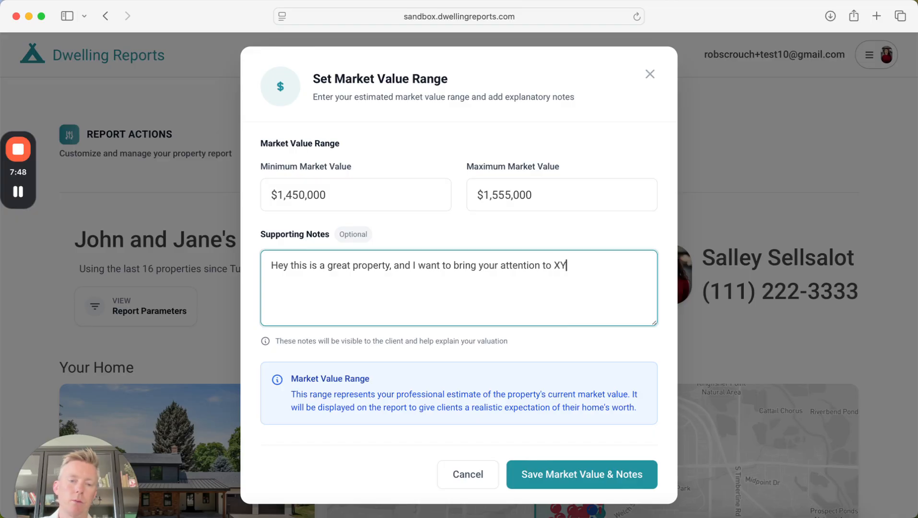
text(Z property )
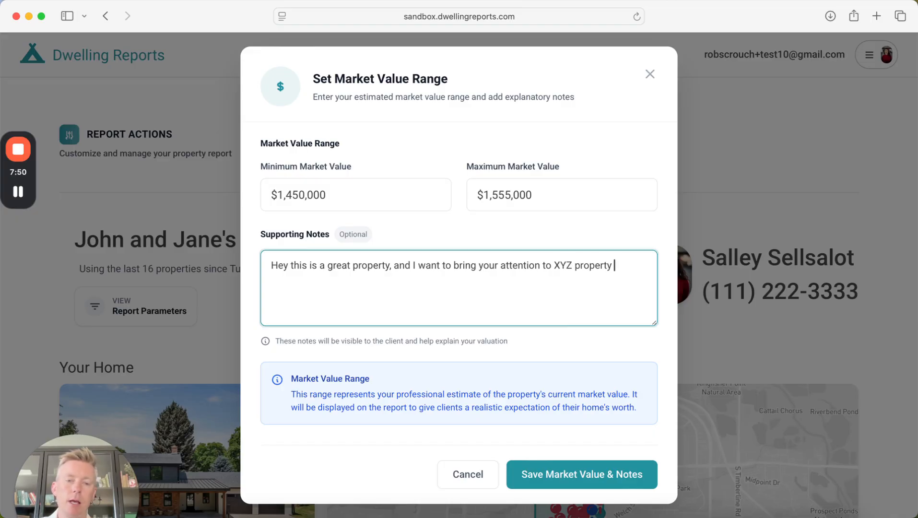
text(which is a )
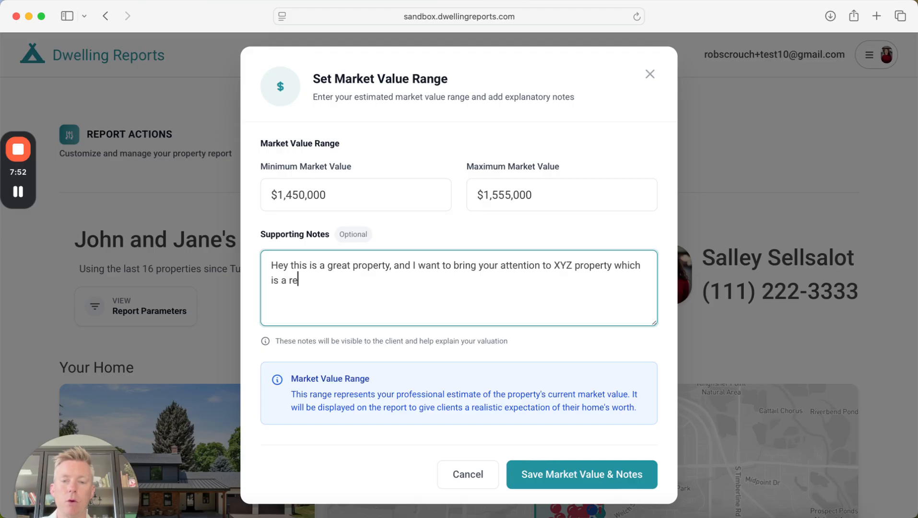
text(great compar)
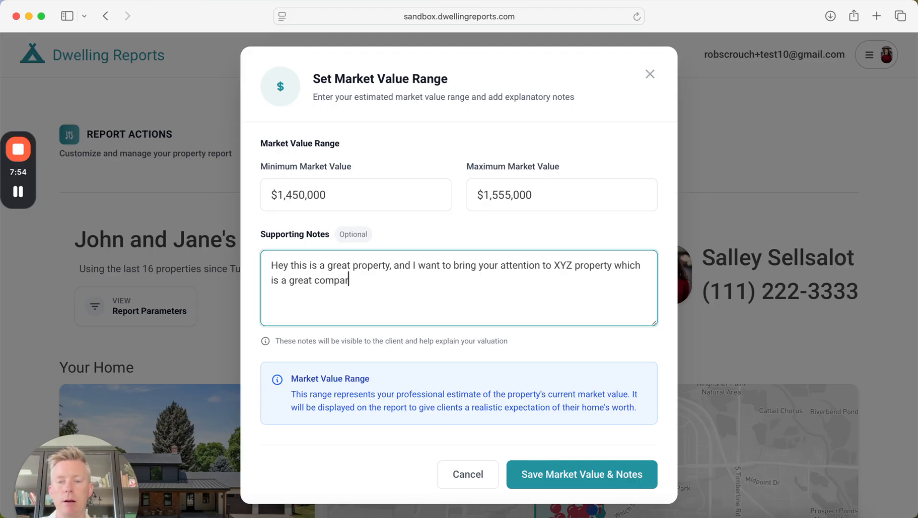
text(able sale.)
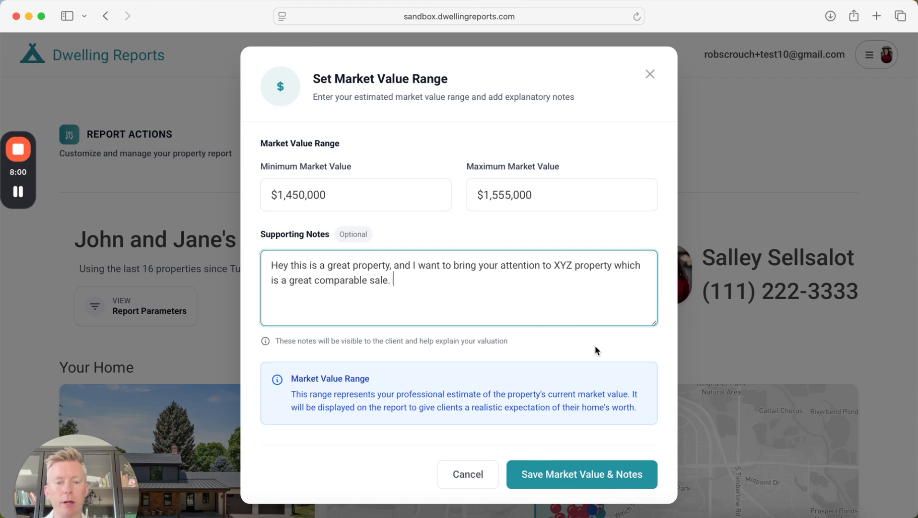
- Save the $1,450,000–$1,555,000 market value range together with the supporting notes
click(580, 474)
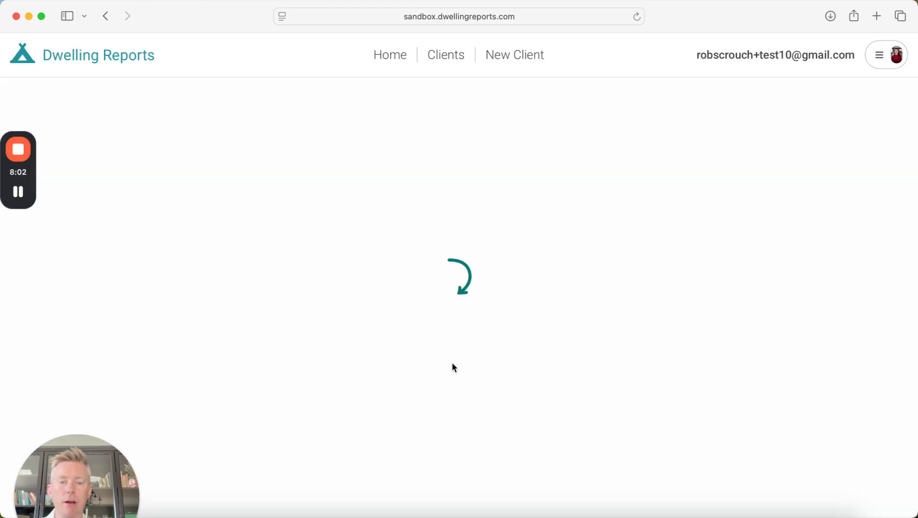
scroll(152, 258, down, 12)
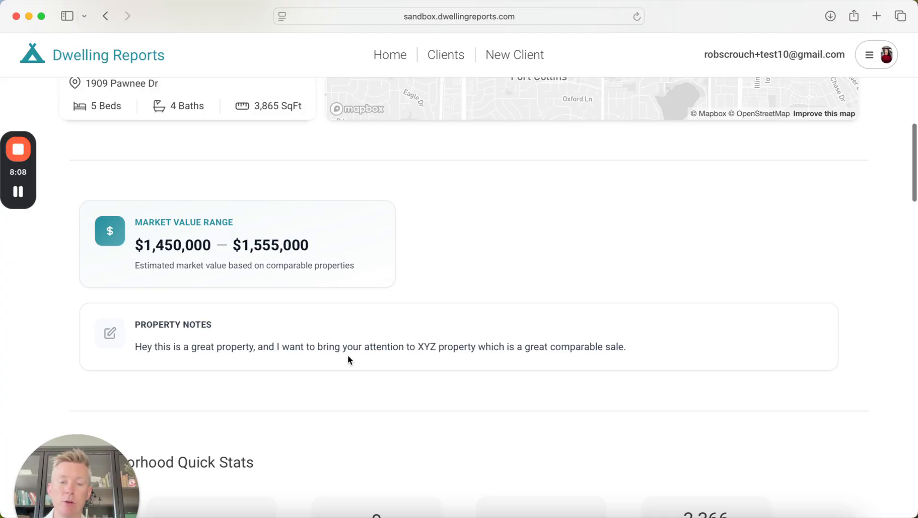
scroll(690, 336, up, 1)
scroll(531, 315, up, 15)
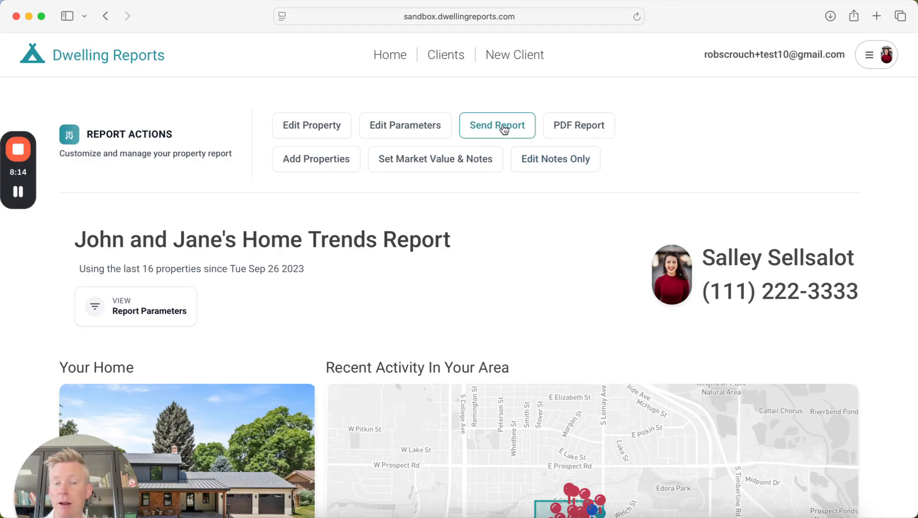
- Copy the report's secure share link and start a new browser tab
click(504, 130)
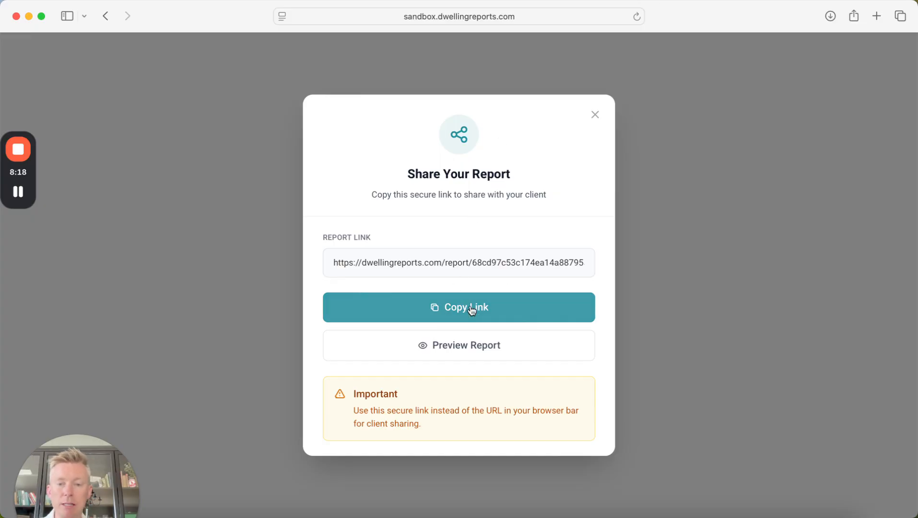
click(694, 110)
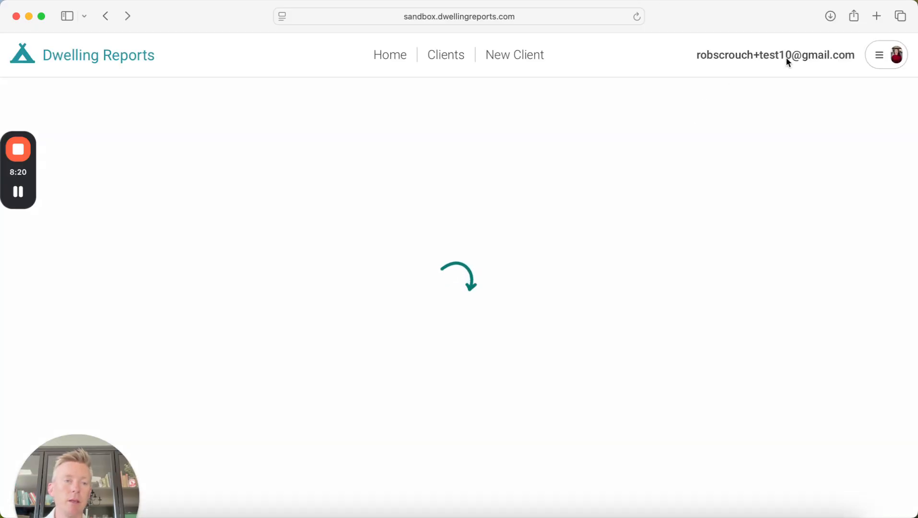
click(877, 16)
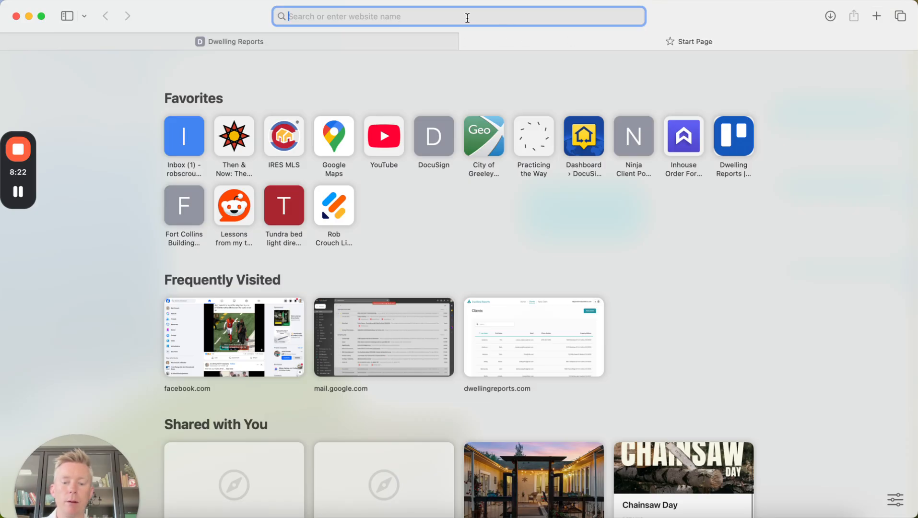
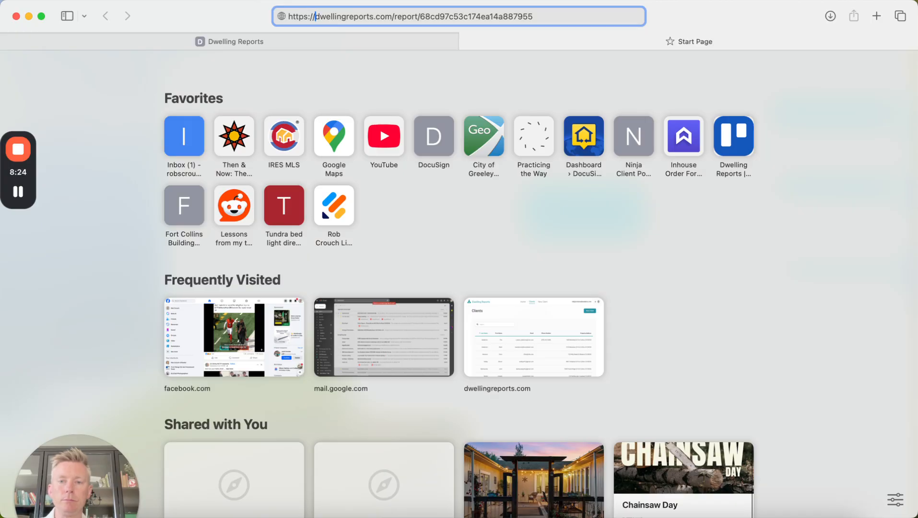
text(sandbox.)
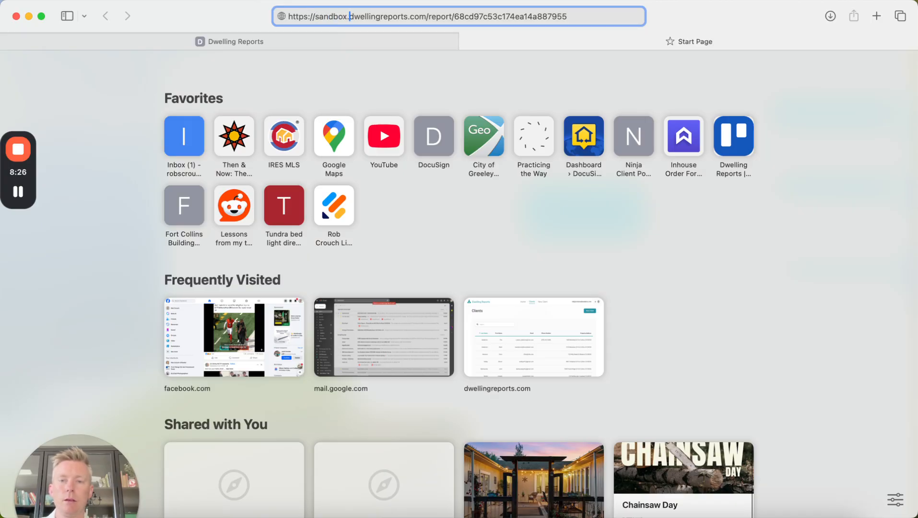
key(Return)
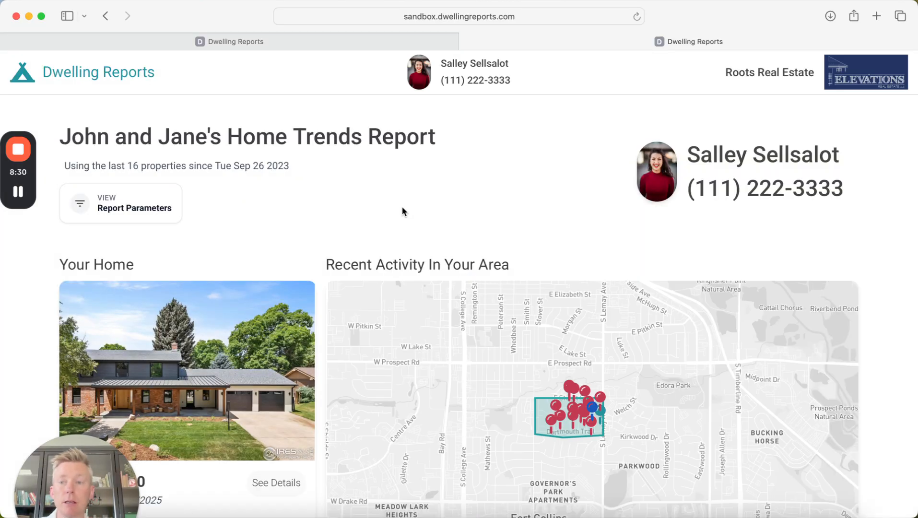
- Review the client view's value range, notes and chart, then switch back to the agent's Dwelling Reports tab
scroll(425, 170, down, 10)
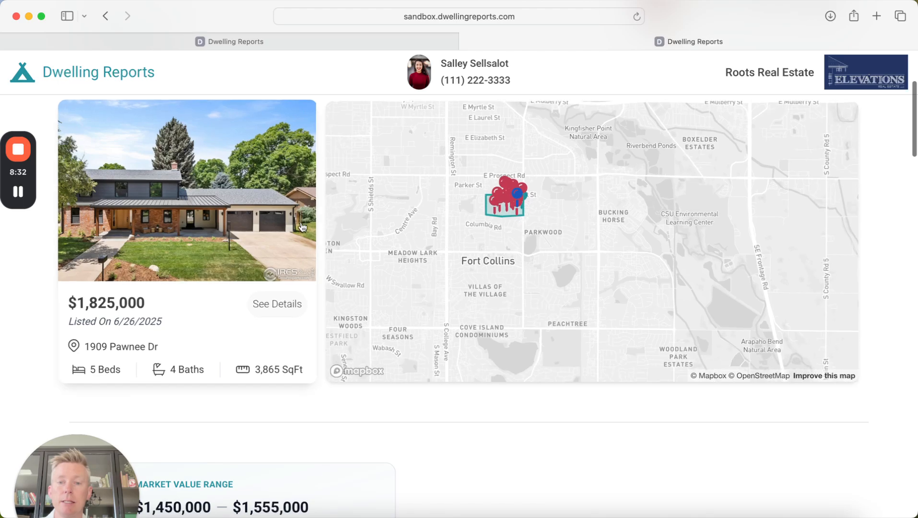
scroll(307, 246, down, 3)
scroll(306, 244, down, 6)
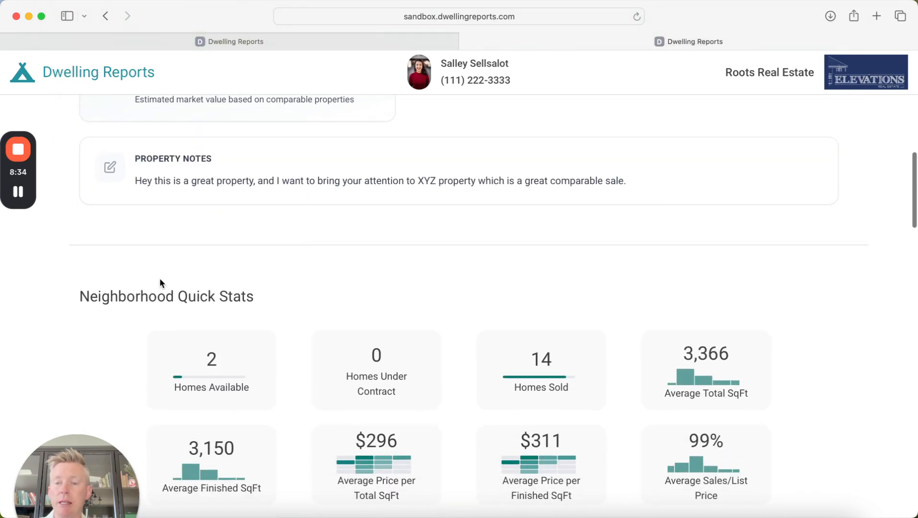
scroll(161, 283, down, 8)
scroll(160, 281, down, 2)
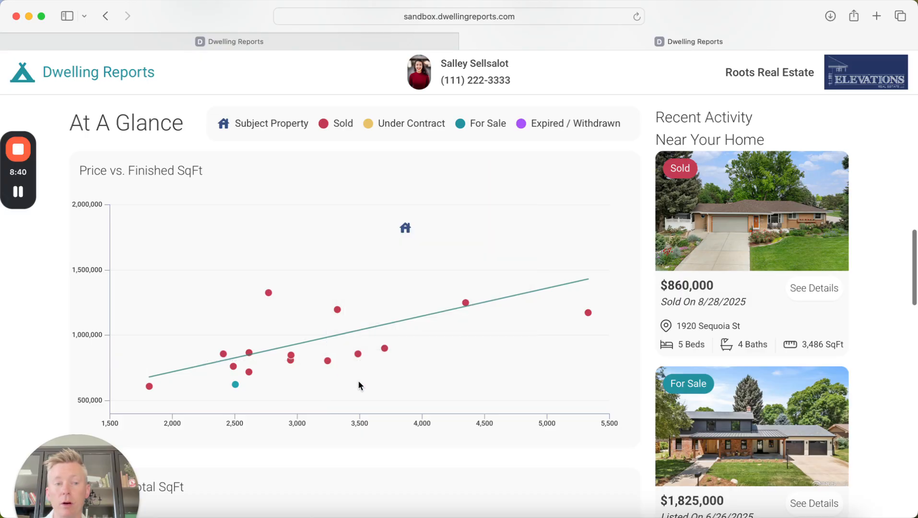
scroll(428, 363, up, 1)
mouse_move(292, 365)
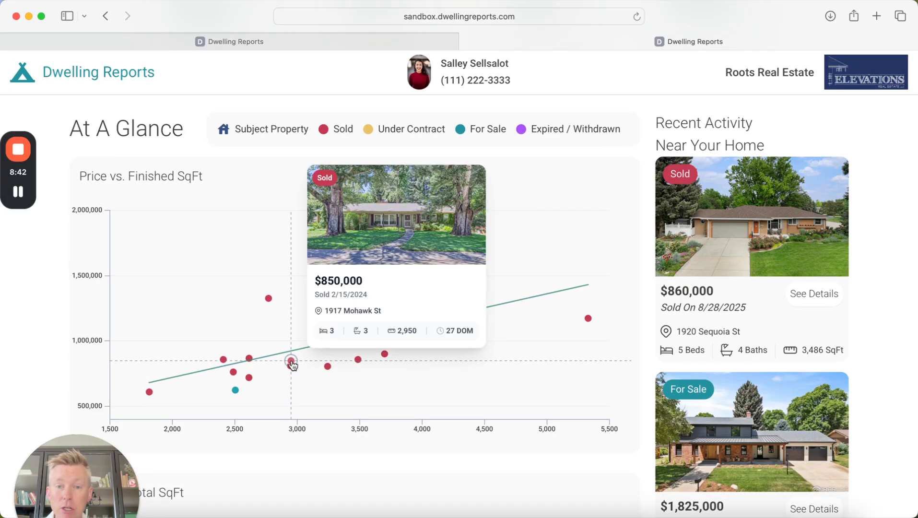
scroll(292, 366, up, 15)
click(378, 37)
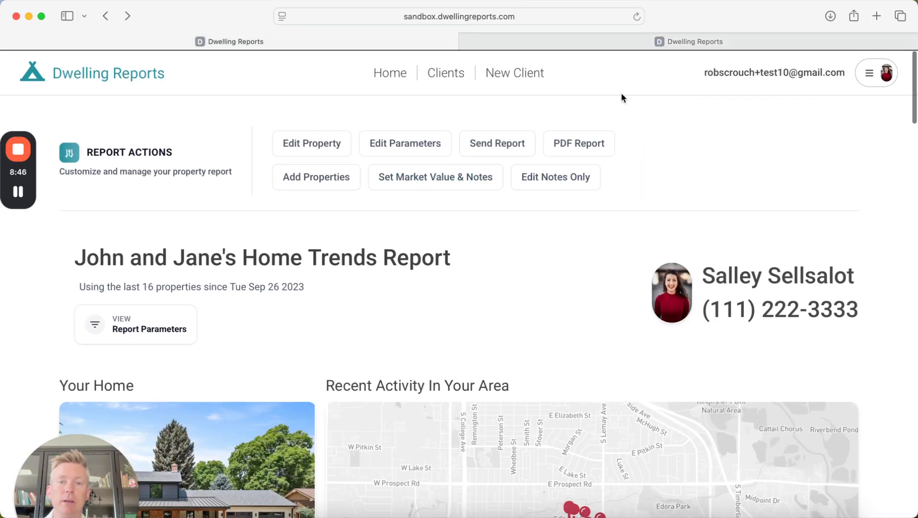
- Show the Clients page listing the two client records
click(444, 72)
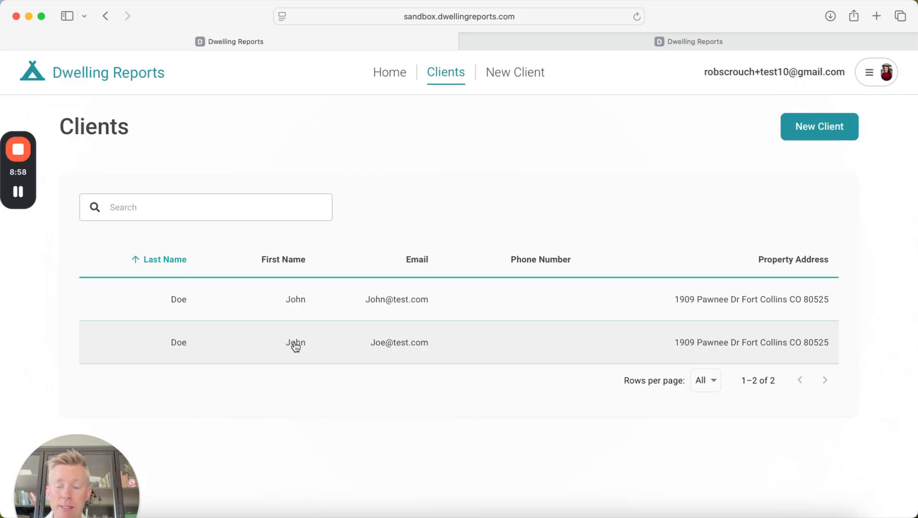
- Open the second client's record and view the Home Trends Report for their property
click(295, 346)
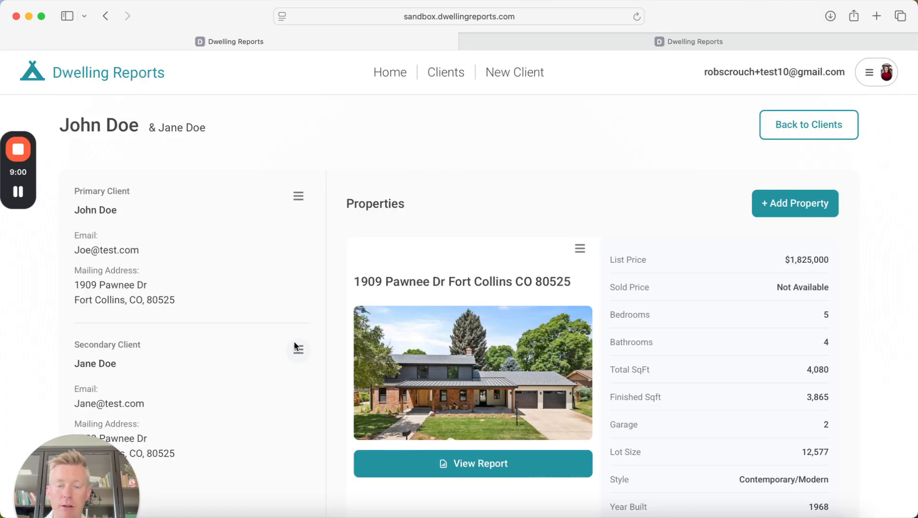
scroll(557, 207, down, 2)
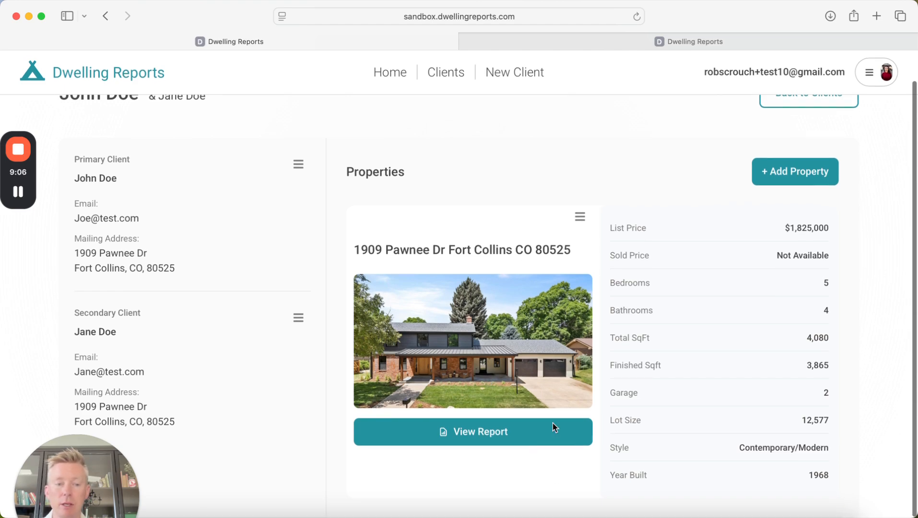
click(488, 434)
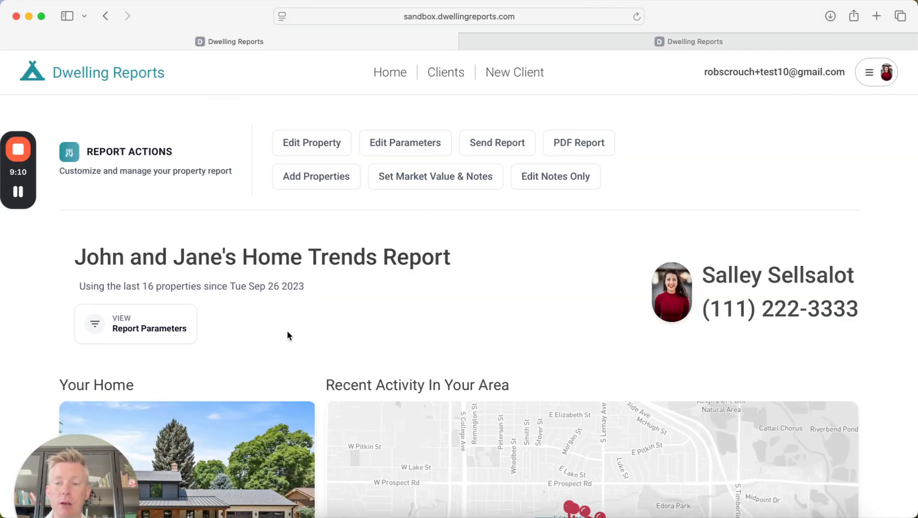
scroll(287, 331, down, 6)
scroll(288, 335, down, 15)
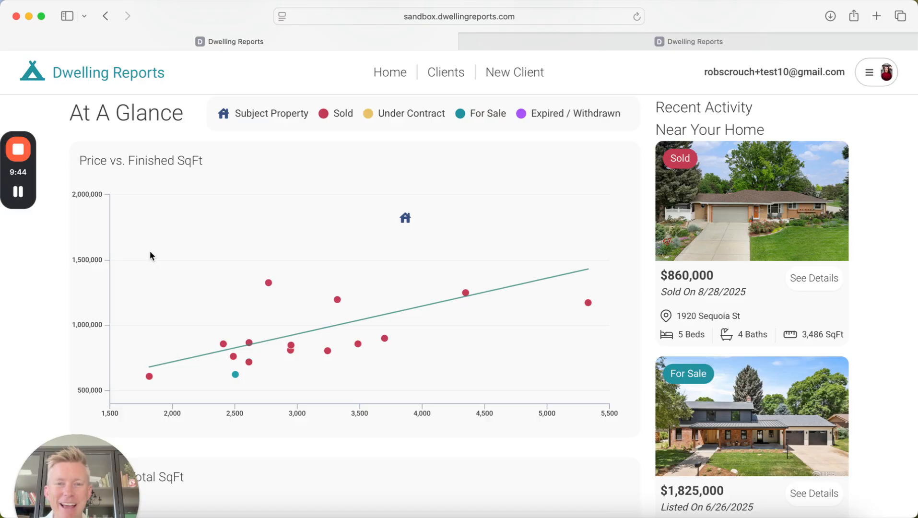
scroll(150, 252, up, 10)
scroll(188, 248, up, 10)
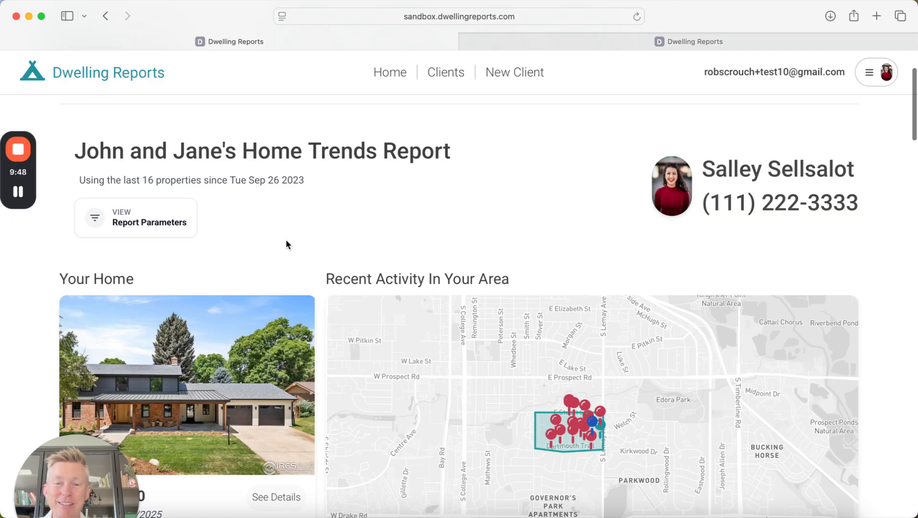
scroll(286, 241, up, 3)
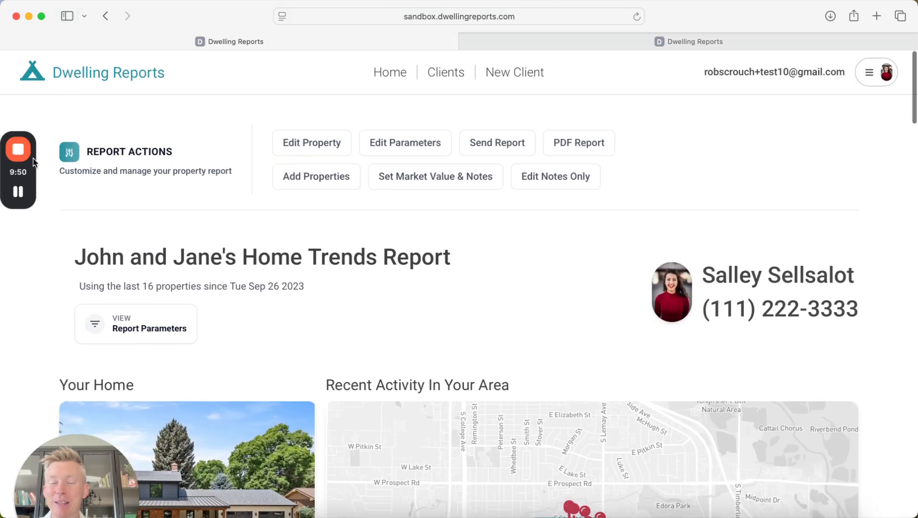